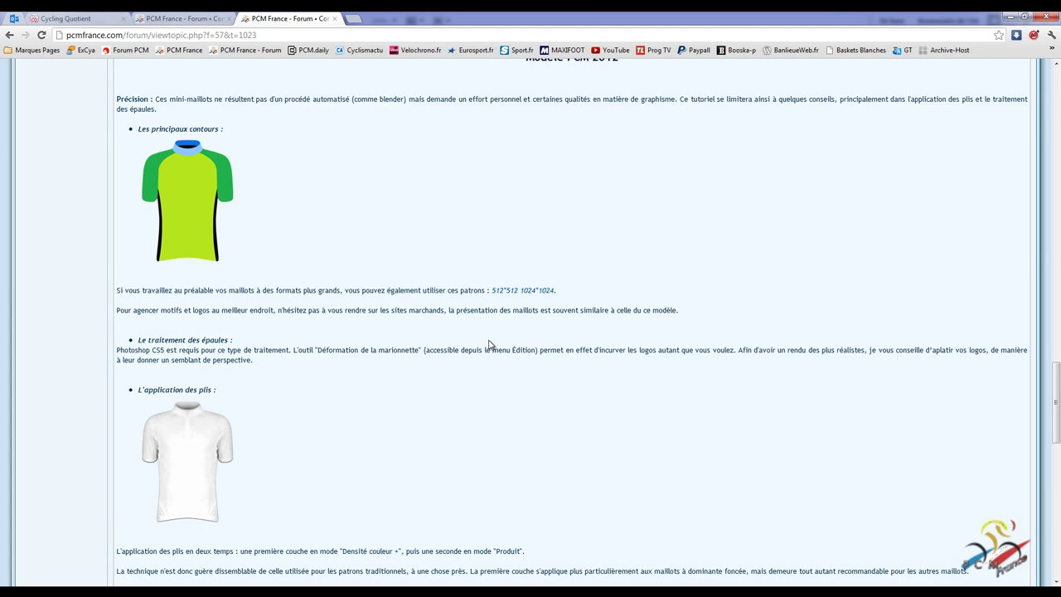
# Close the extra forum tab and go to the Mini-maillot topic under Tutoriels, Aide.
pyautogui.scroll(1, 489, 344)
pyautogui.scroll(-2, 489, 344)
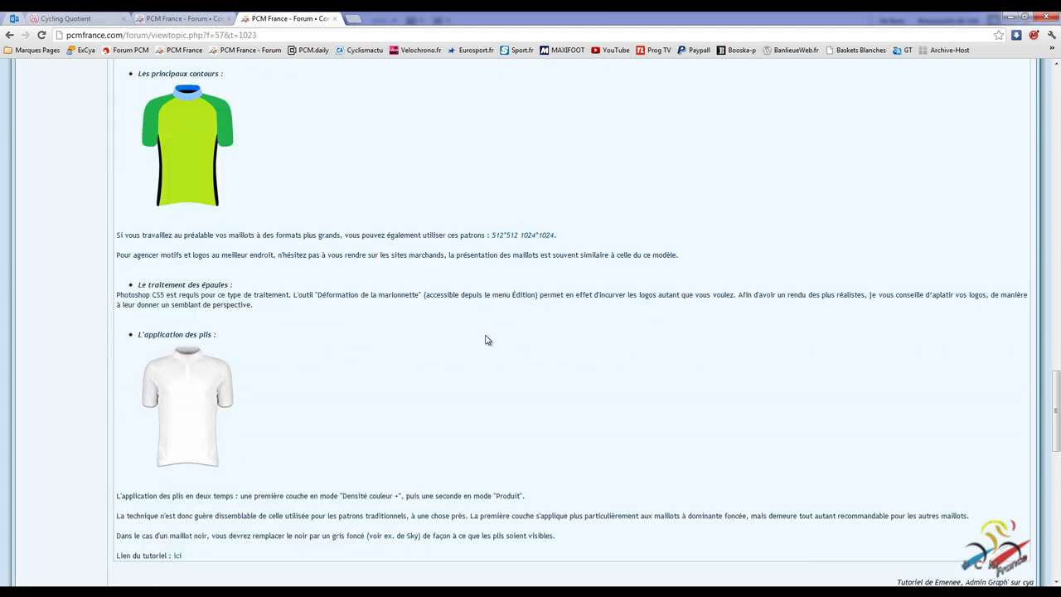
pyautogui.click(335, 18)
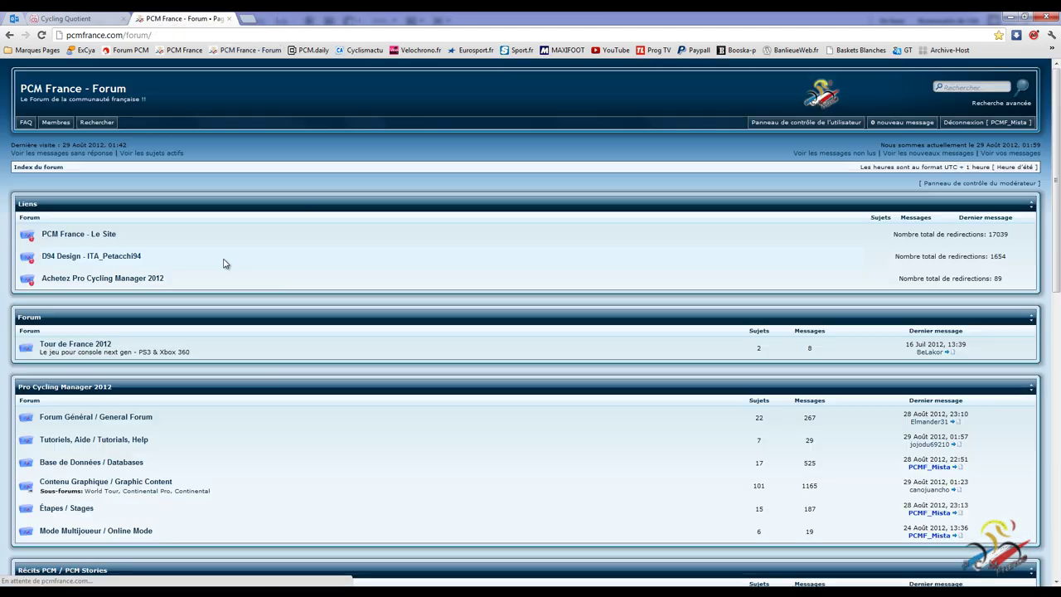
pyautogui.scroll(-3, 216, 261)
pyautogui.click(151, 277)
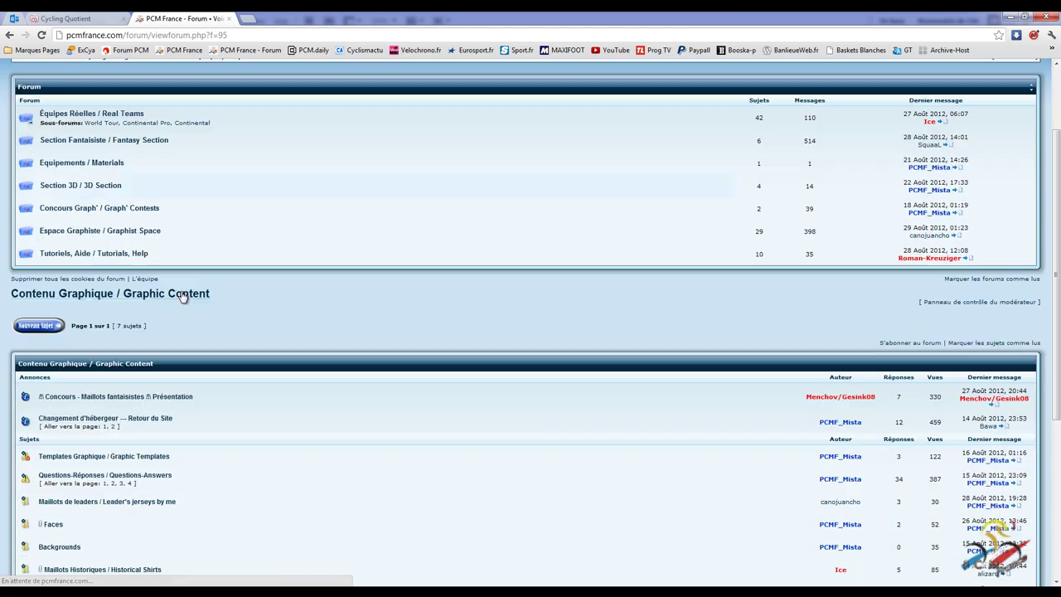
pyautogui.click(136, 252)
pyautogui.scroll(-3, 282, 299)
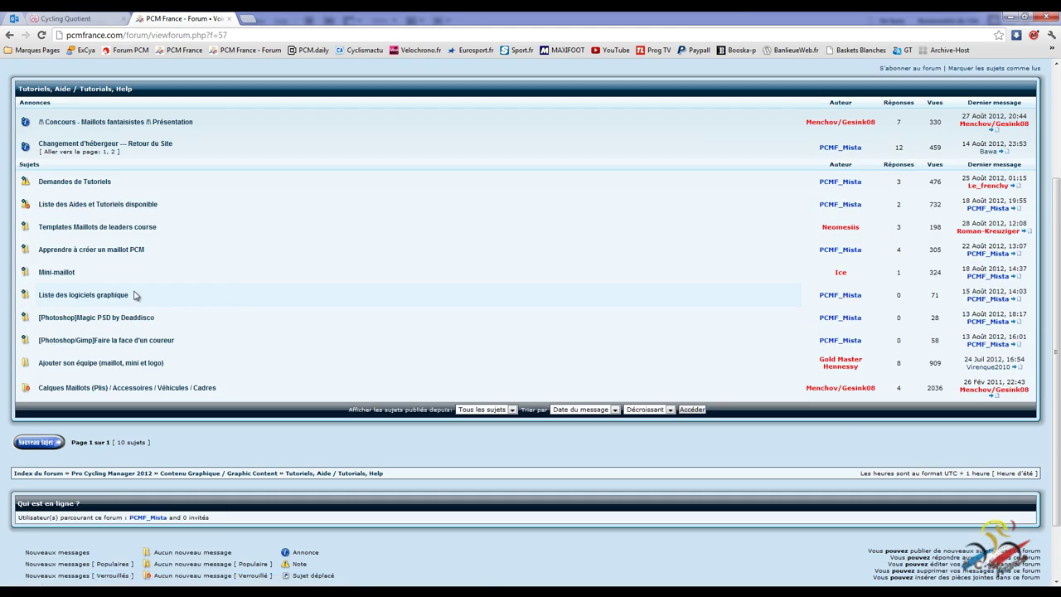
pyautogui.click(66, 274)
pyautogui.scroll(-10, 481, 412)
pyautogui.scroll(-3, 481, 412)
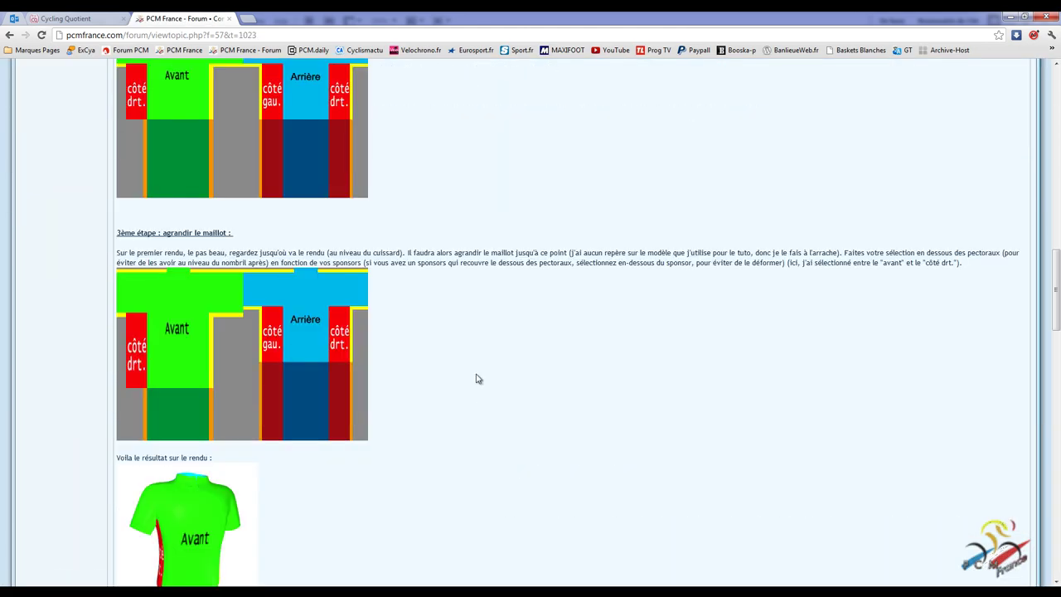
pyautogui.scroll(-5, 475, 376)
pyautogui.scroll(-2, 440, 324)
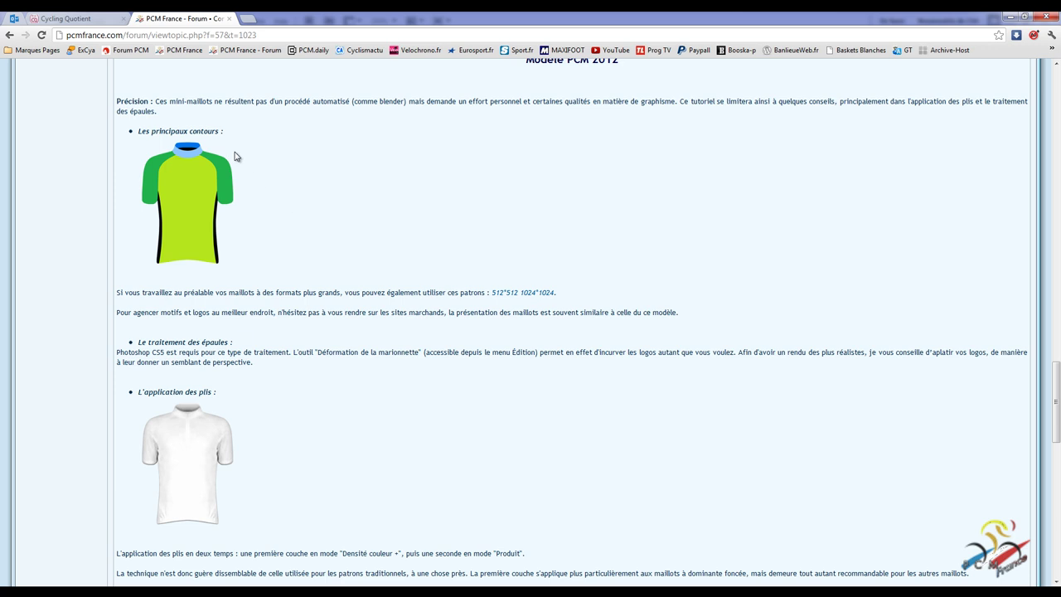
# Save the green jersey image as 256b.png and the white pleated jersey as plisb.png.
pyautogui.rightClick(186, 181)
pyautogui.click(201, 193)
pyautogui.press('Return')
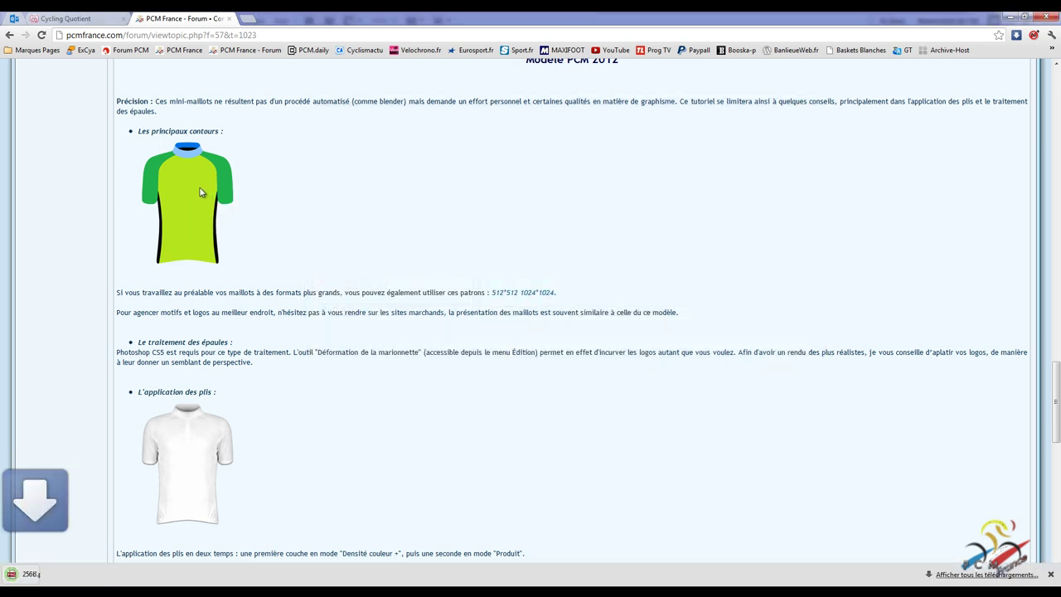
pyautogui.rightClick(208, 406)
pyautogui.click(219, 414)
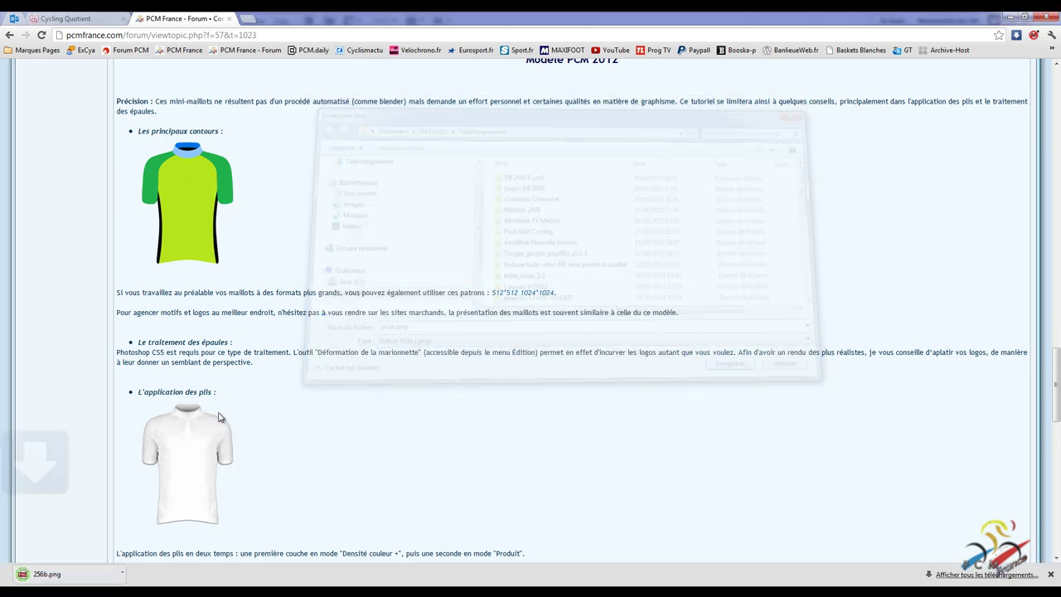
pyautogui.press('Return')
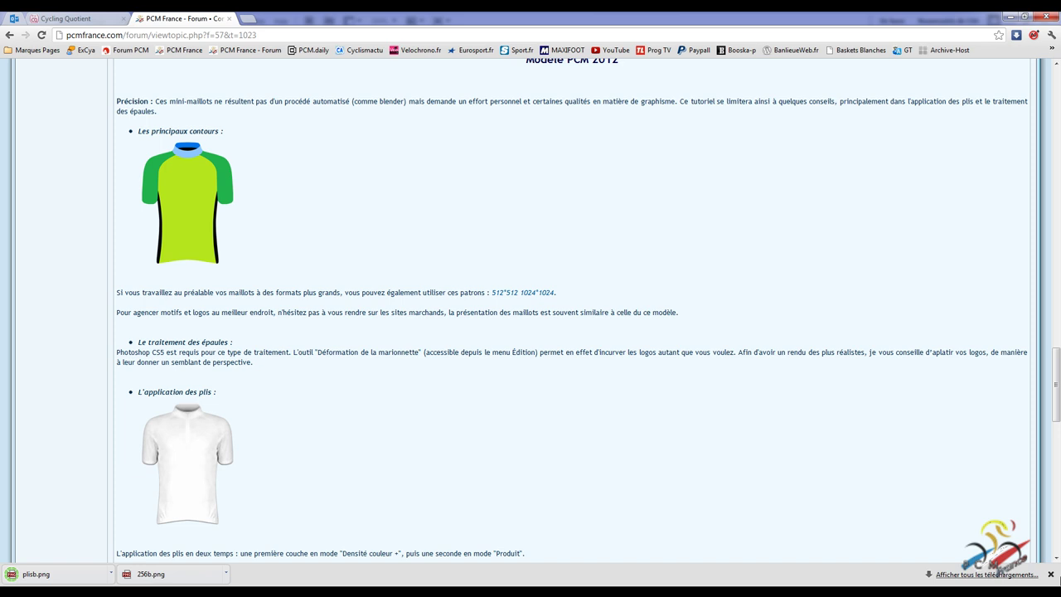
pyautogui.click(1050, 573)
# From Téléchargements, open 256b.png and plisb.png in Photoshop via Ouvrir avec.
pyautogui.click(118, 583)
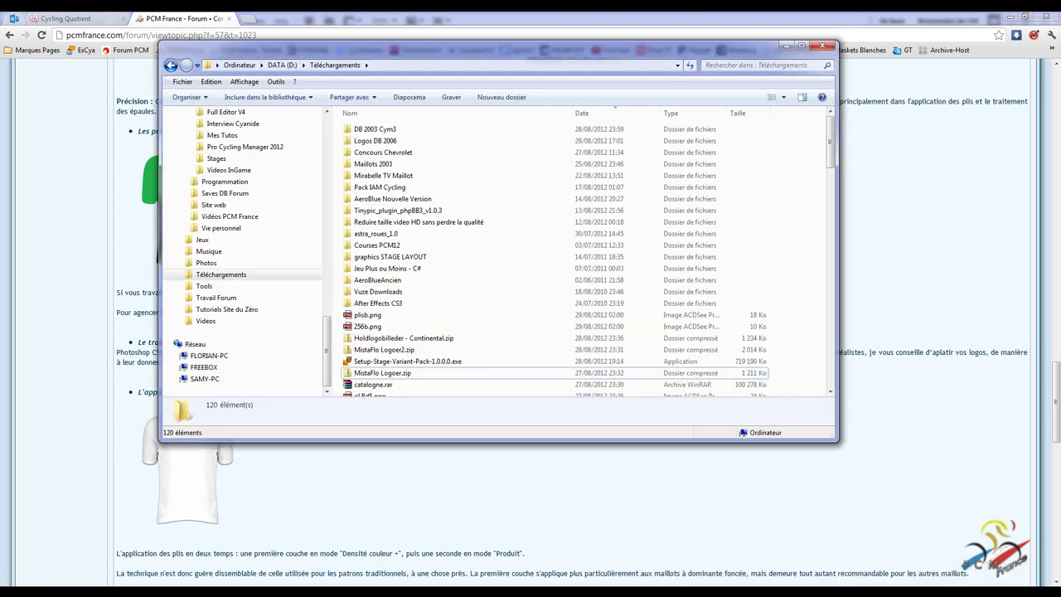
pyautogui.click(365, 325)
pyautogui.rightClick(365, 326)
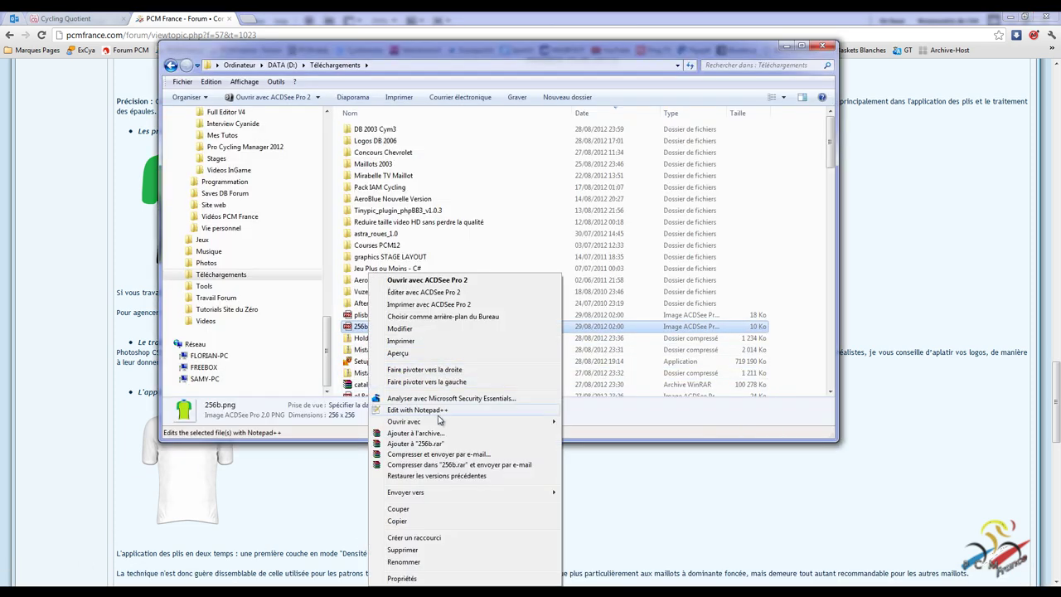
pyautogui.click(603, 443)
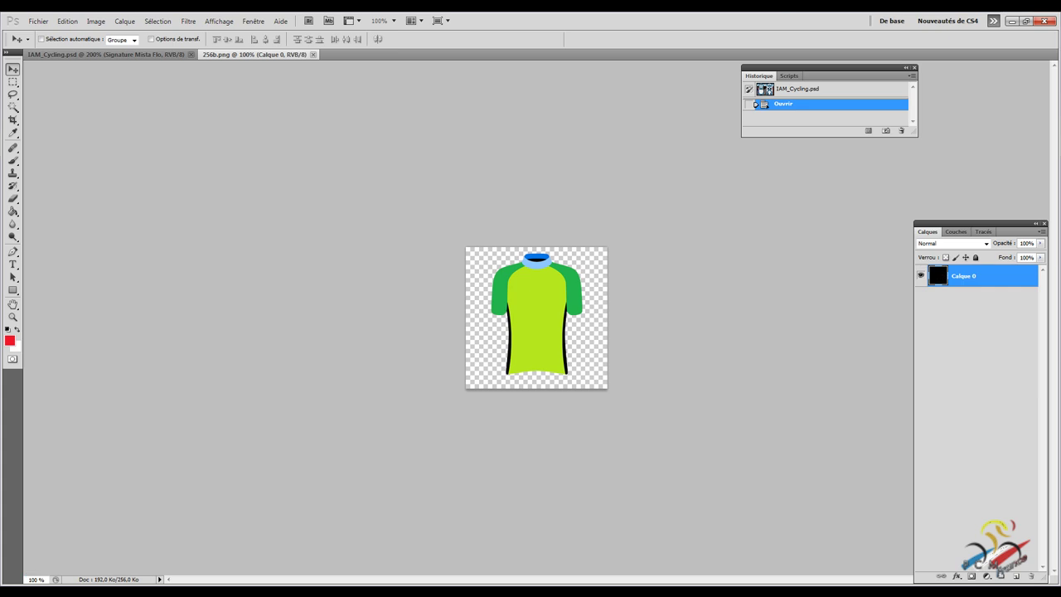
pyautogui.hotkey('alt', 'Tab')
pyautogui.rightClick(365, 315)
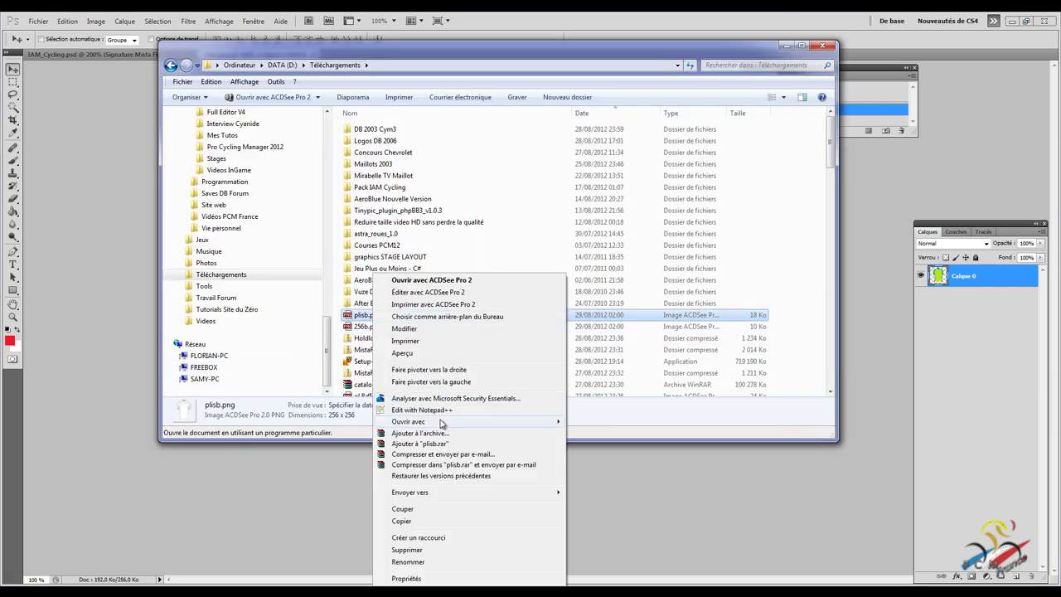
pyautogui.moveTo(408, 421)
pyautogui.click(590, 432)
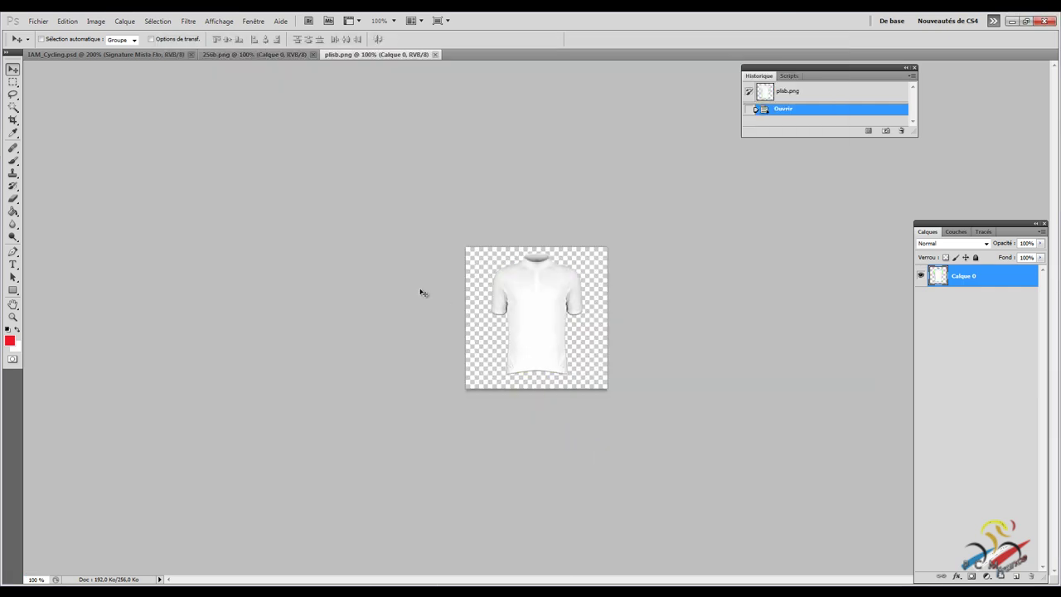
# Copy the white pleated shirt from plisb.png and paste it into 256b.png as a new layer.
pyautogui.click(12, 81)
pyautogui.click(58, 71)
pyautogui.moveTo(462, 243); pyautogui.dragTo(730, 465)
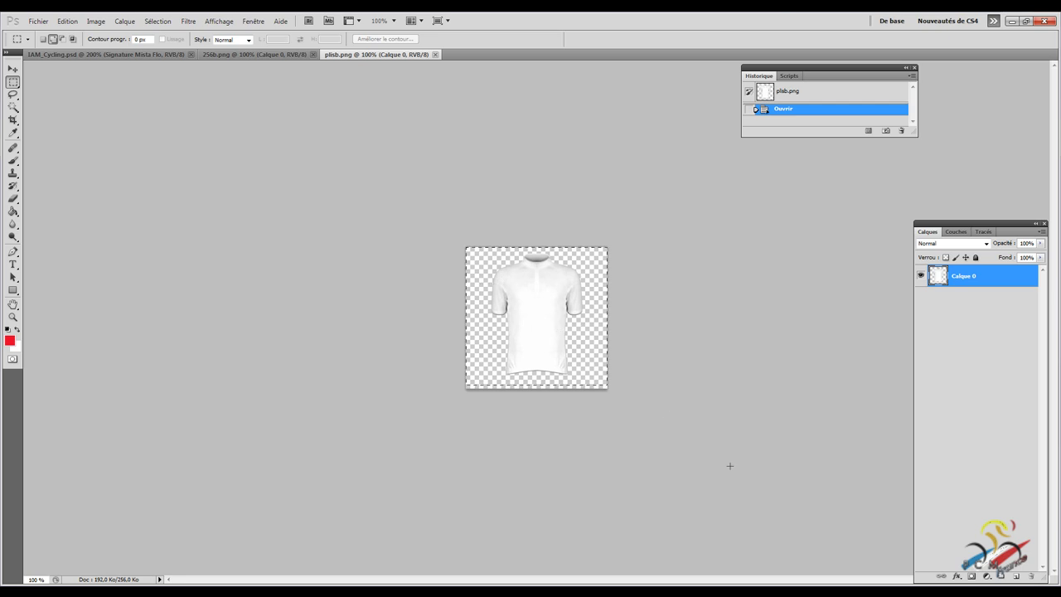
pyautogui.hotkey('ctrl', 'c')
pyautogui.click(217, 56)
pyautogui.hotkey('ctrl', 'v')
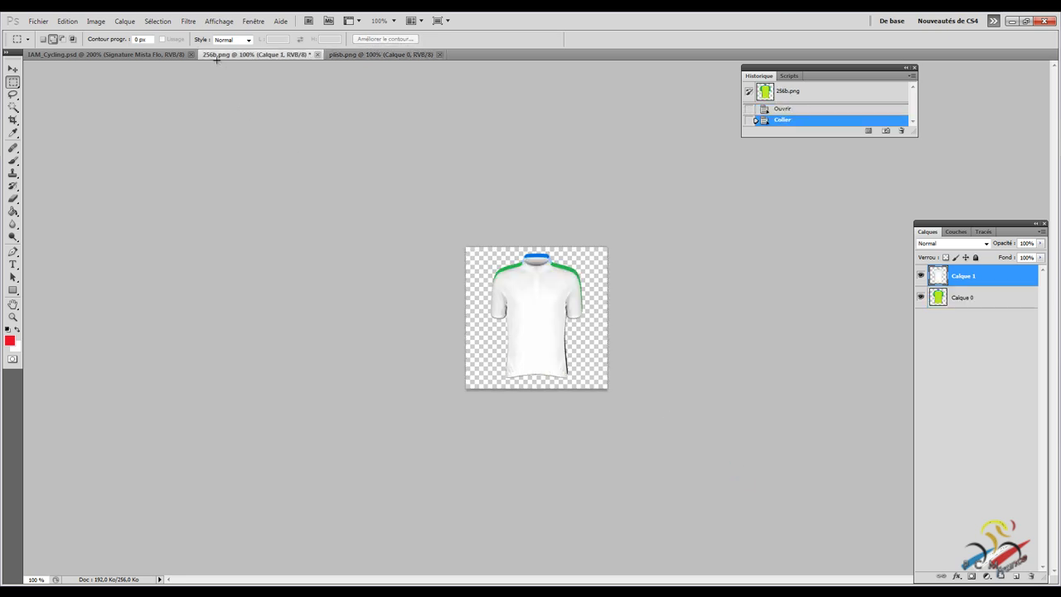
# At 200% zoom, nudge the pasted shirt to line up with the green jersey's collar and hem.
pyautogui.click(13, 69)
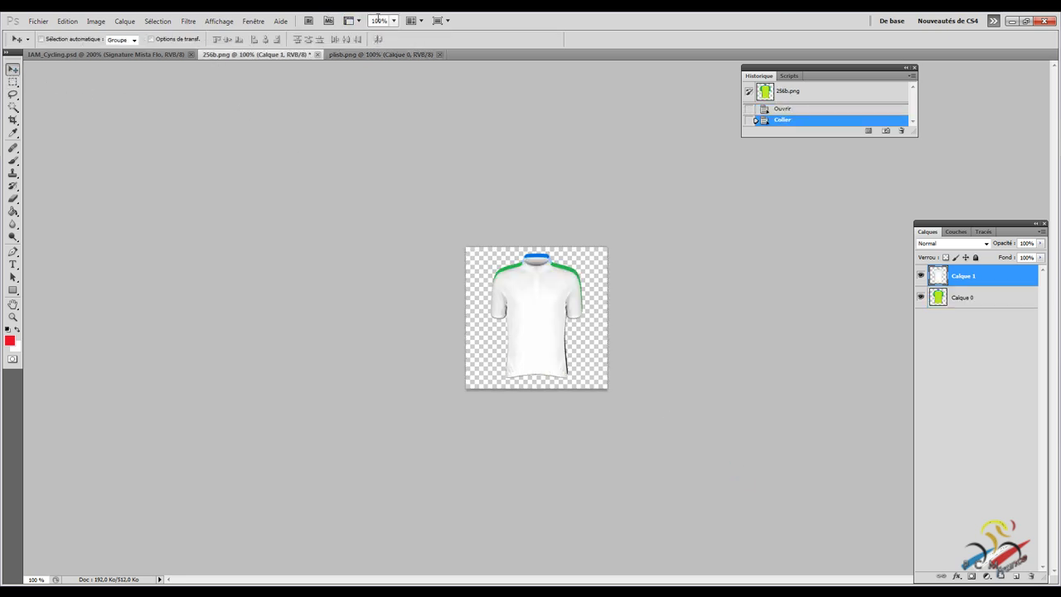
pyautogui.write('200')
pyautogui.press('Return')
pyautogui.press('Up')
pyautogui.press('Up')
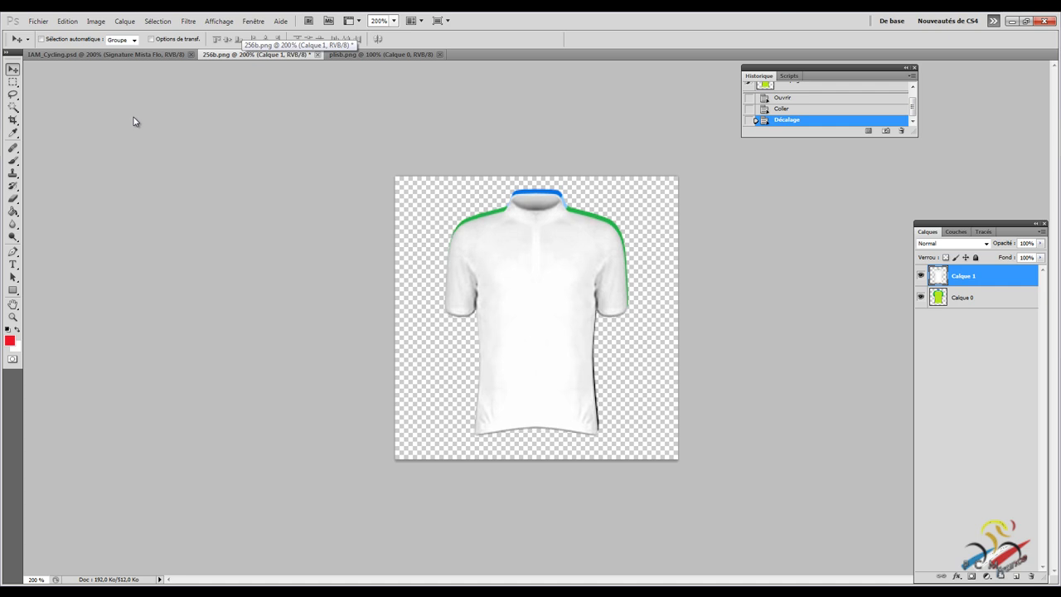
pyautogui.press('Up')
pyautogui.press('Up')
pyautogui.press('Up')
pyautogui.press('Up')
pyautogui.press('Right')
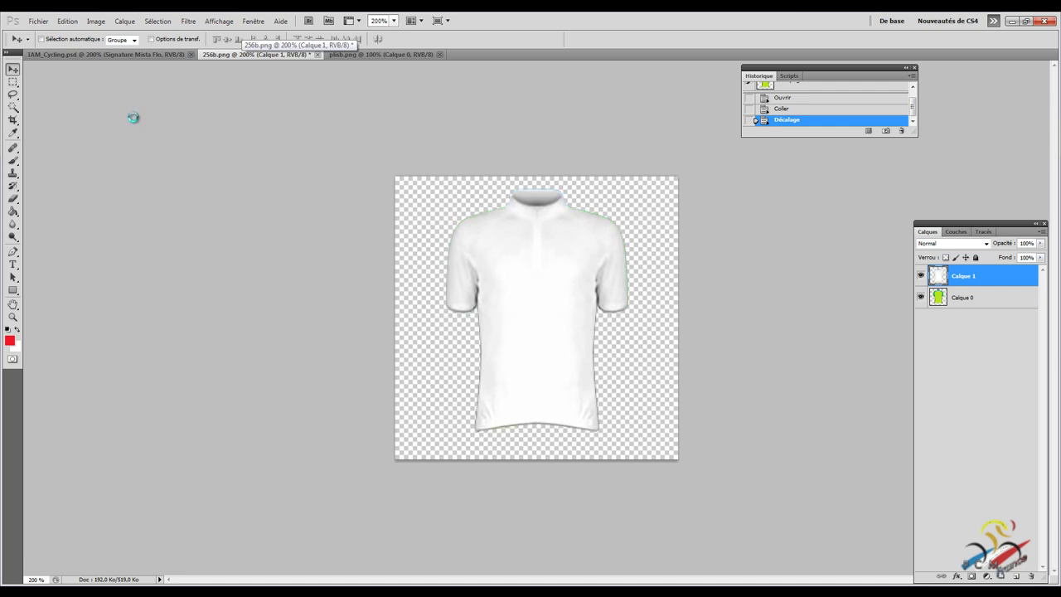
pyautogui.press('Up')
pyautogui.press('Down')
# Put Calque 0 above the pleats in Produit mode at 37% fill, then add a layer above Calque 1.
pyautogui.moveTo(953, 297); pyautogui.dragTo(955, 271)
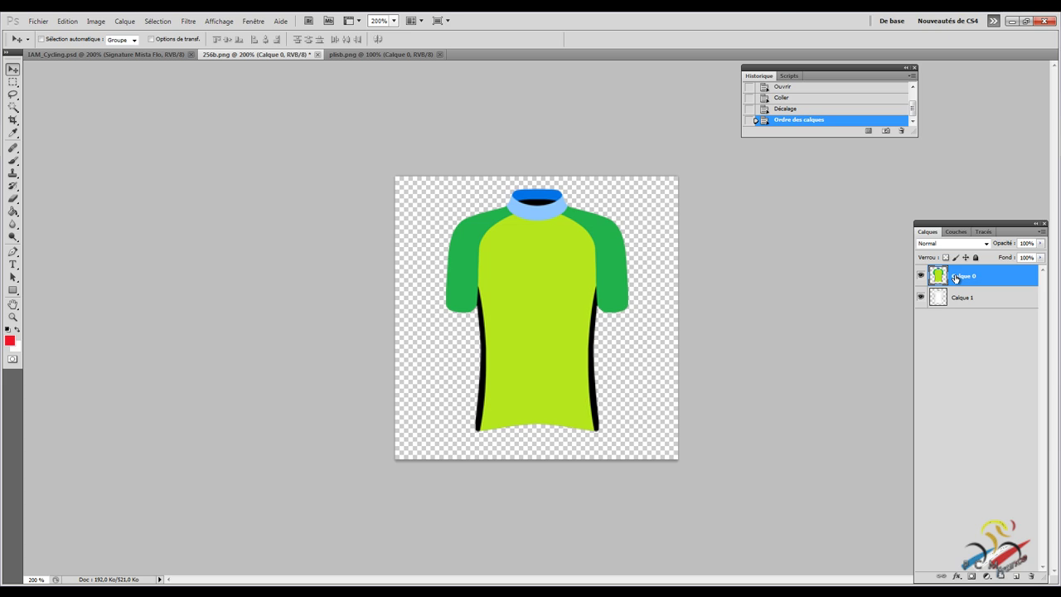
pyautogui.click(985, 244)
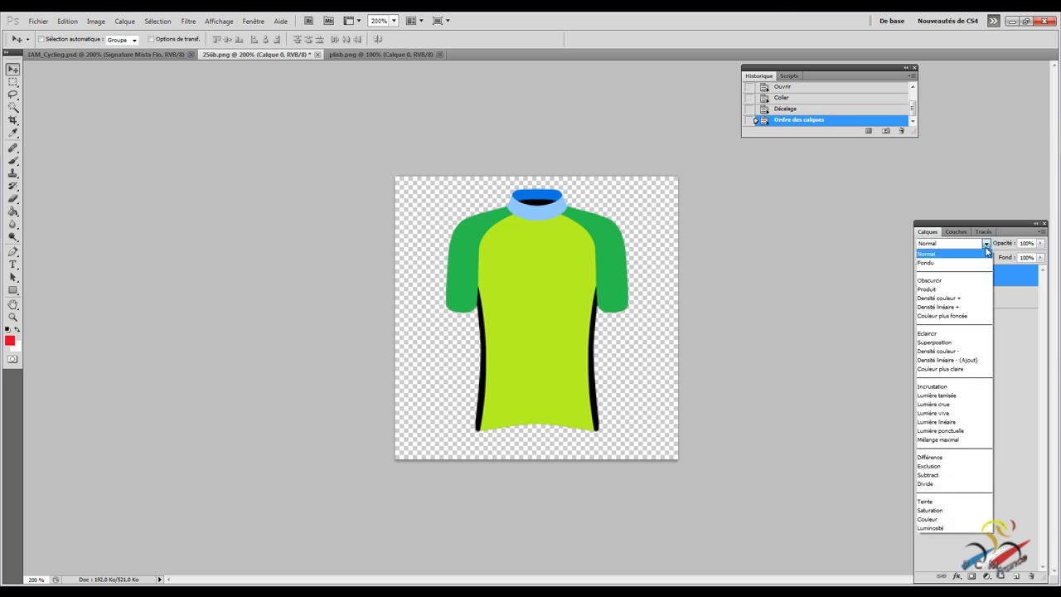
pyautogui.click(958, 289)
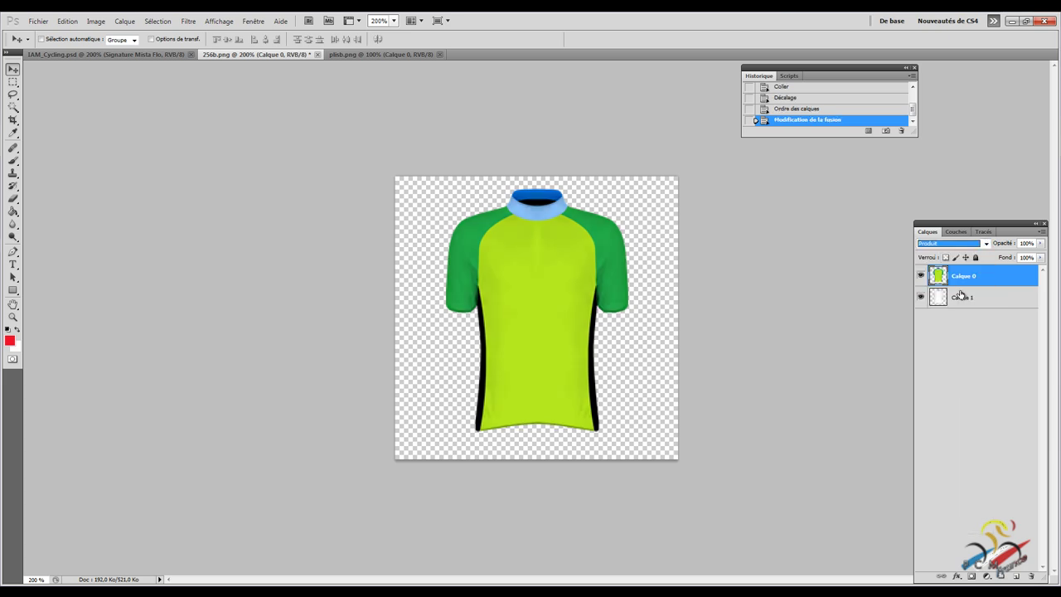
pyautogui.click(1040, 258)
pyautogui.moveTo(1025, 272); pyautogui.dragTo(1007, 271)
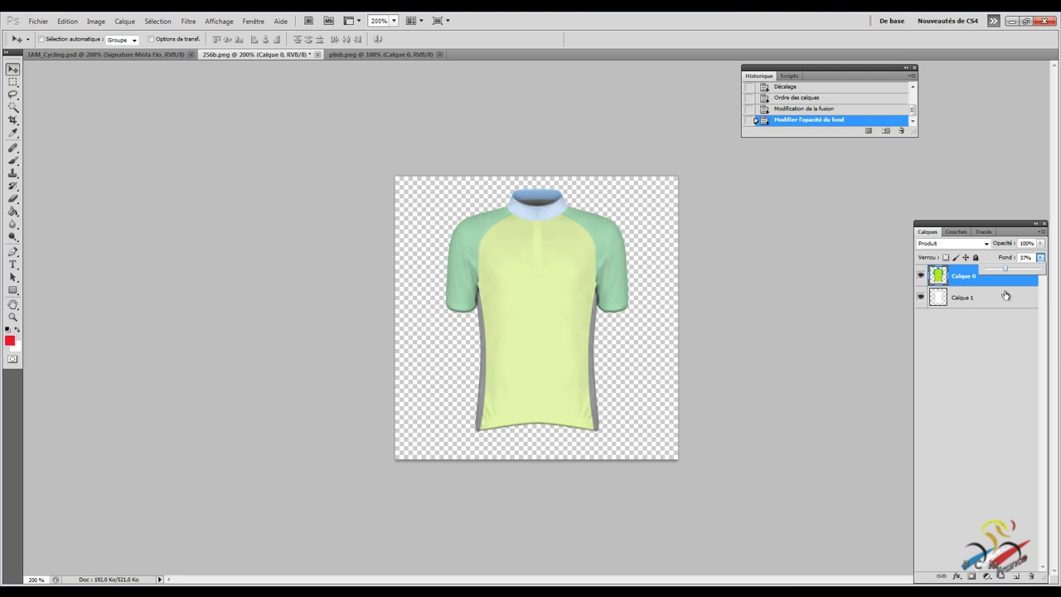
pyautogui.click(1006, 296)
pyautogui.click(1008, 281)
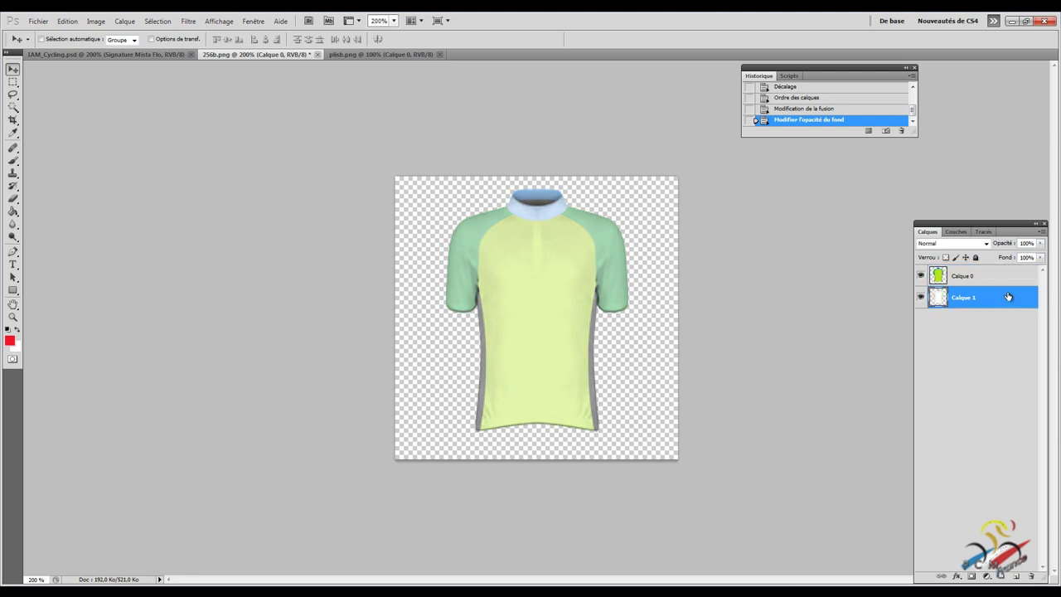
pyautogui.click(1016, 575)
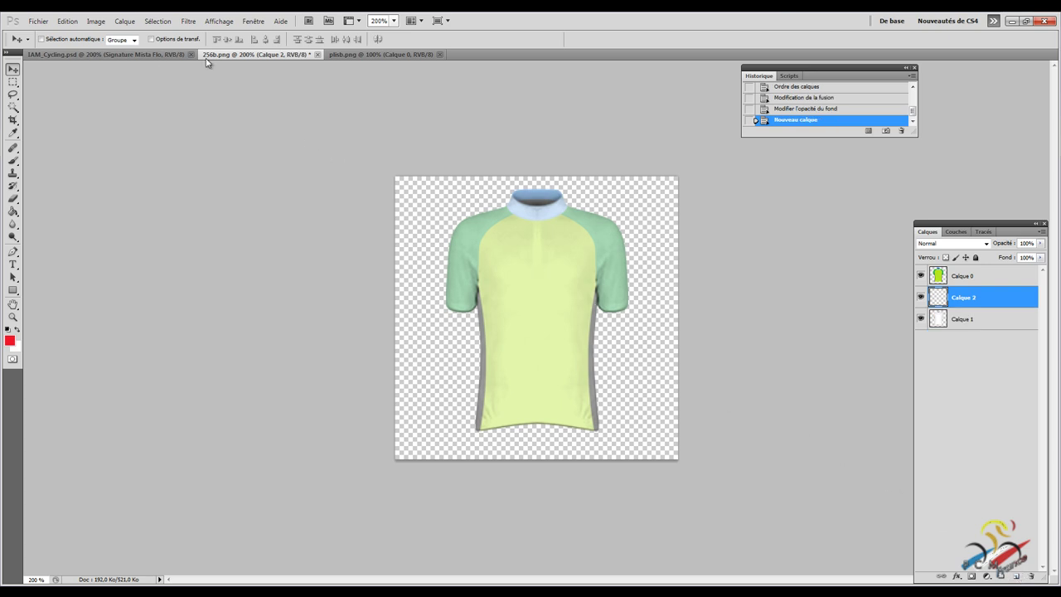
# In IAM_Cycling.psd, delete the Plis Maillot and Calque 5 layers.
pyautogui.click(172, 56)
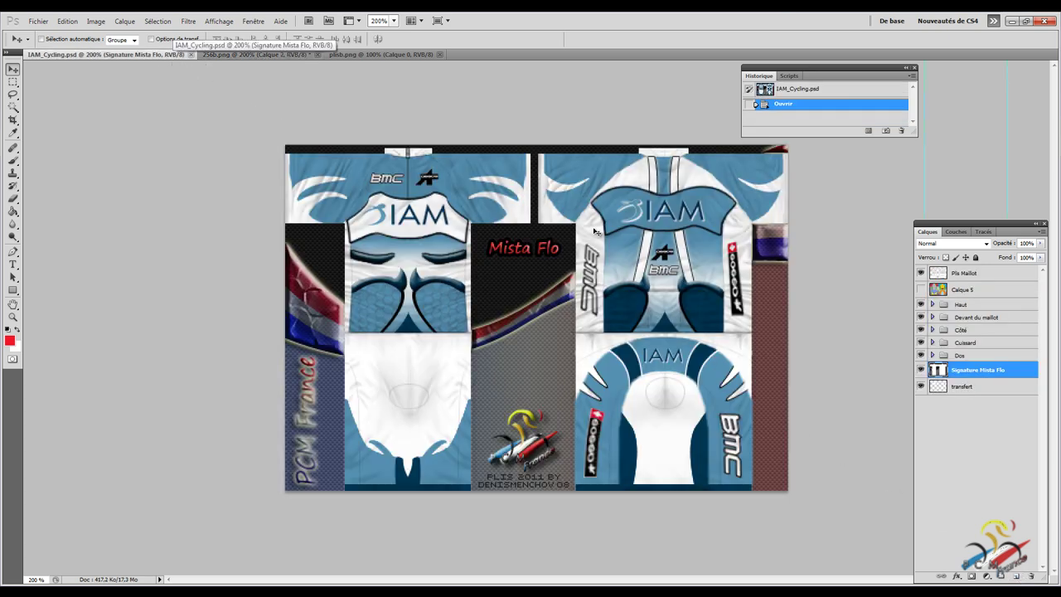
pyautogui.click(963, 275)
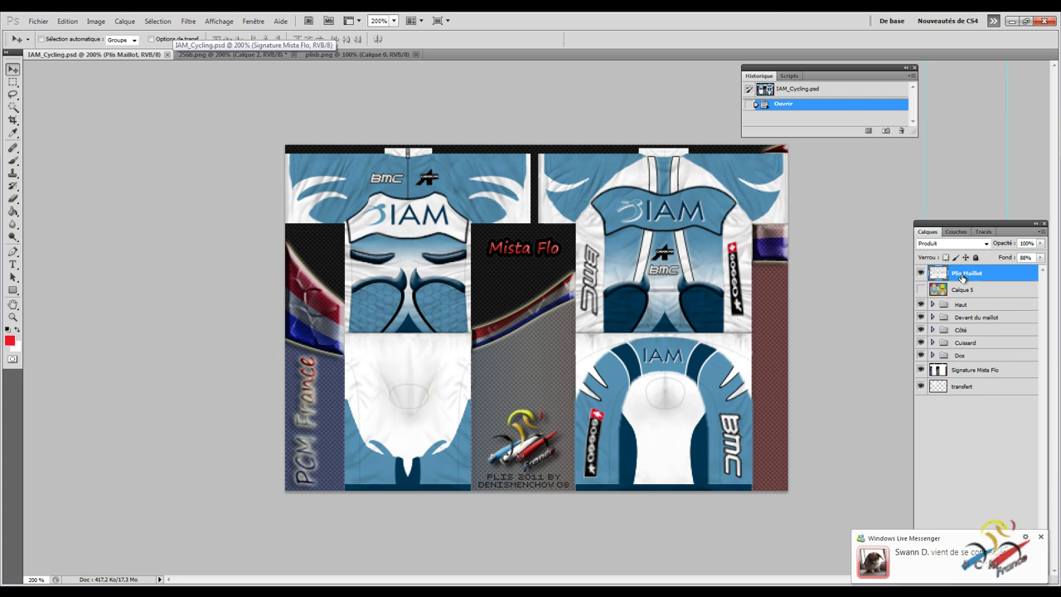
pyautogui.press('Delete')
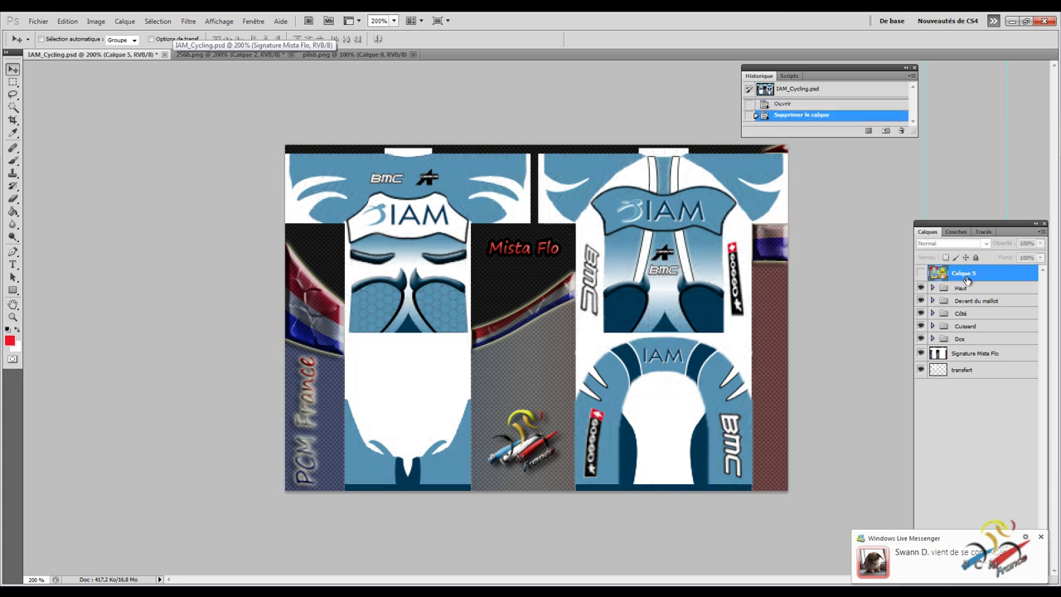
pyautogui.press('Delete')
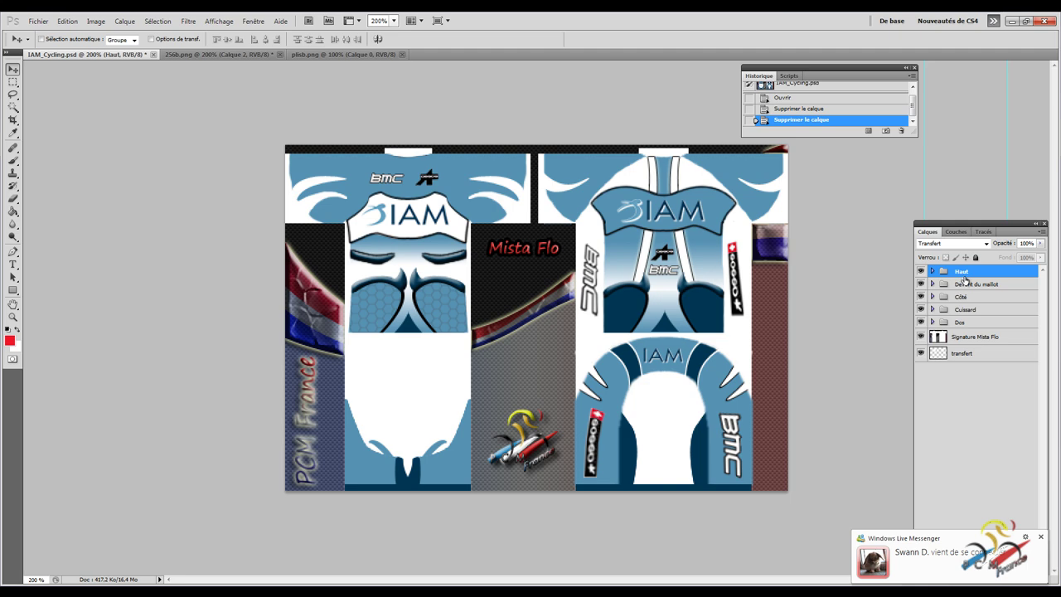
# Merge the Haut group into one layer and marquee-select its front artwork.
pyautogui.rightClick(965, 279)
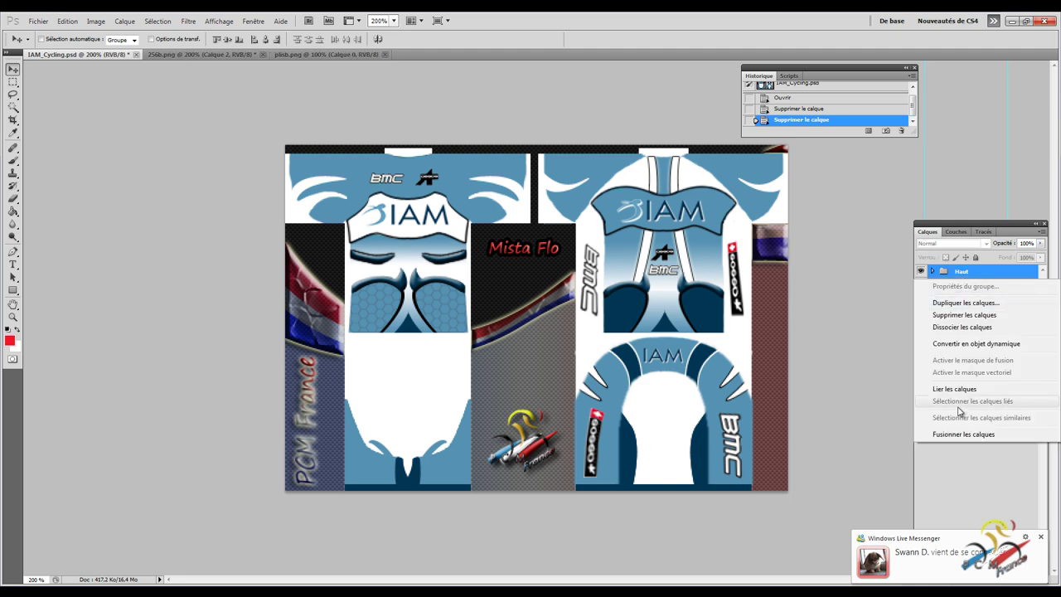
pyautogui.click(959, 434)
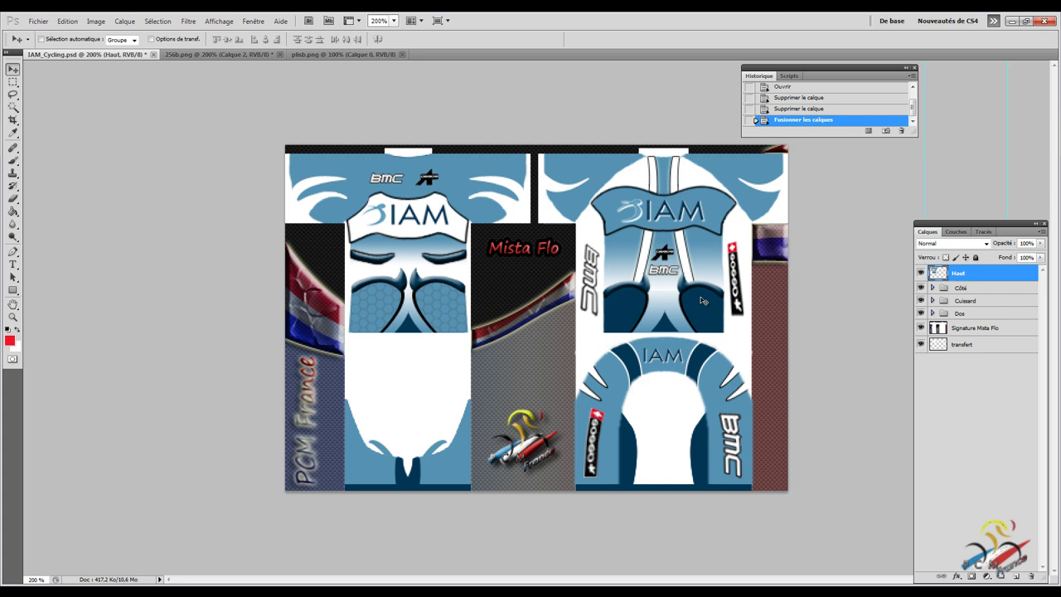
pyautogui.click(12, 82)
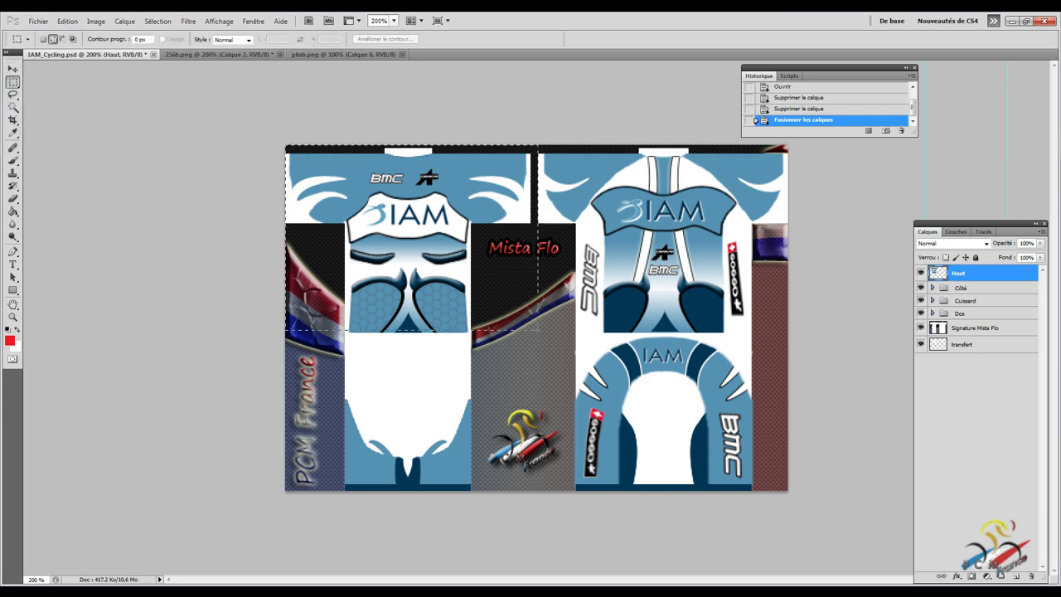
pyautogui.moveTo(522, 315); pyautogui.dragTo(532, 331)
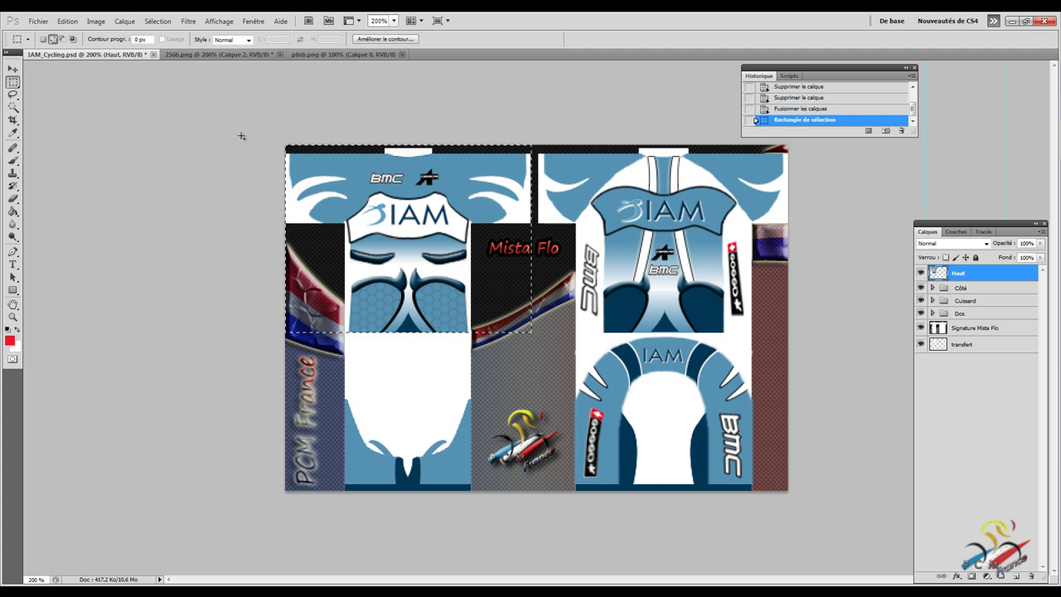
pyautogui.click(203, 55)
# Paste the IAM front artwork into 256b.png and close plsb.png.
pyautogui.hotkey('ctrl', 'v')
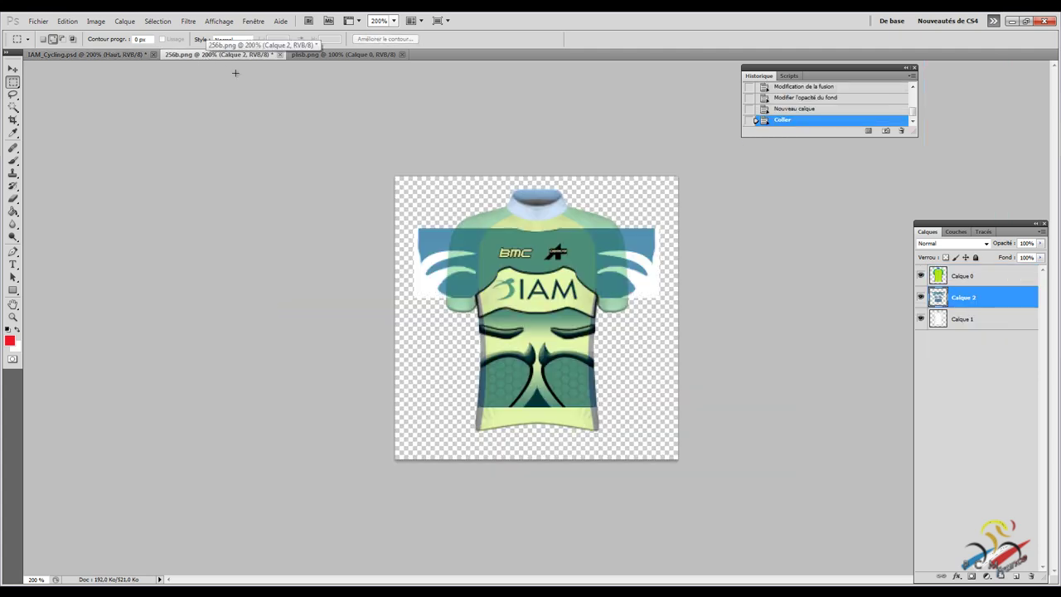
pyautogui.click(315, 55)
pyautogui.click(402, 54)
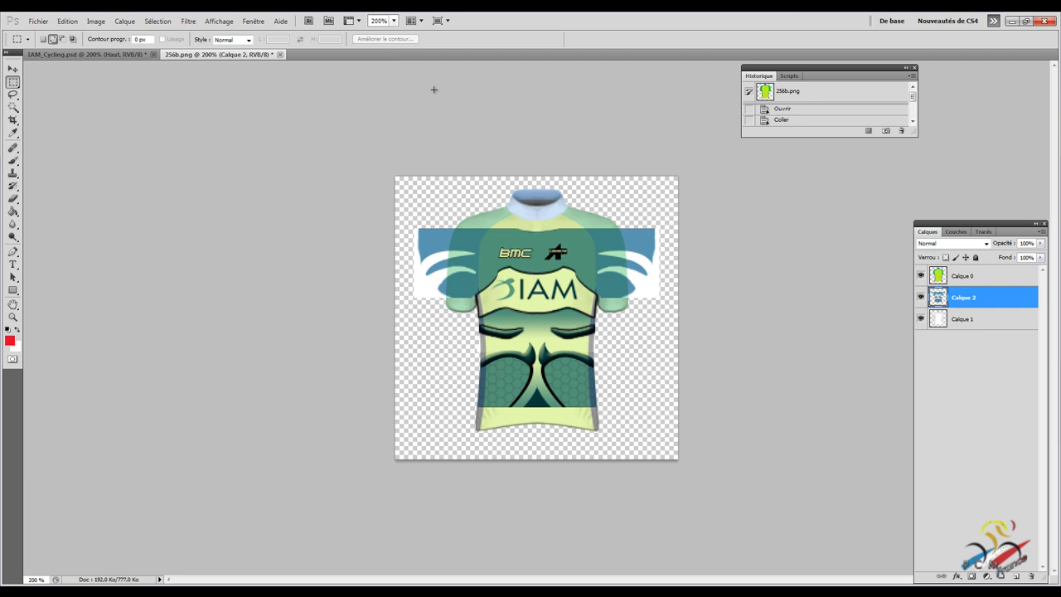
# Compare layer visibility, leaving the green Calque 0 hidden so the design shows alone.
pyautogui.click(981, 318)
pyautogui.click(920, 296)
pyautogui.click(921, 276)
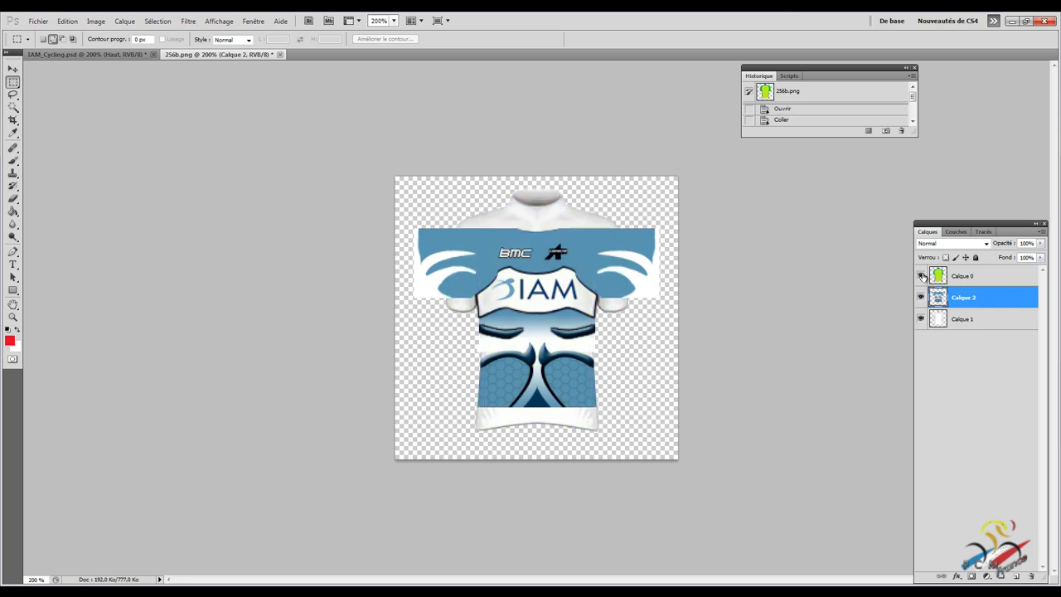
pyautogui.click(921, 276)
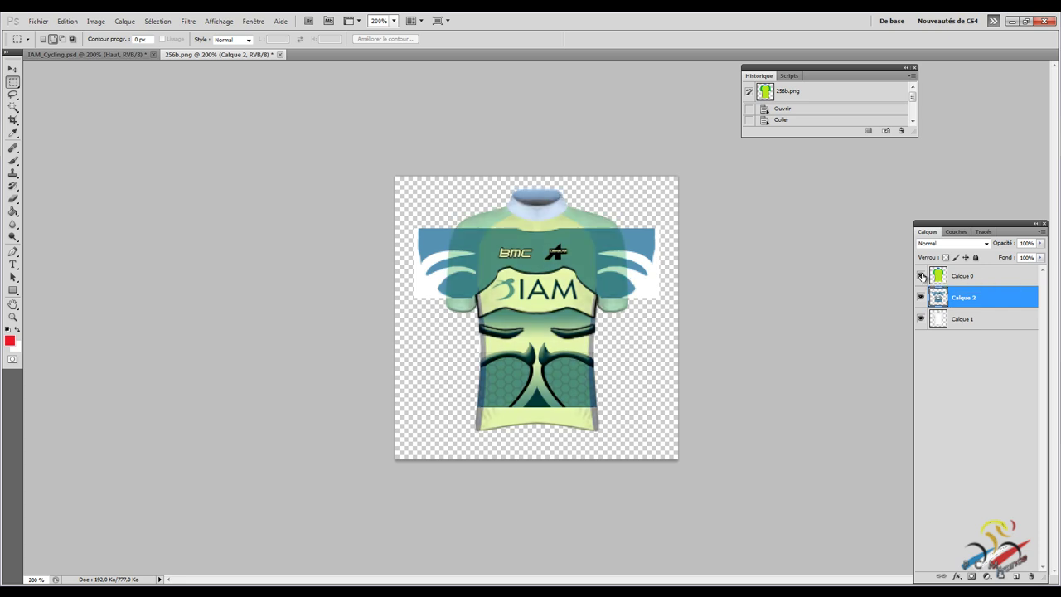
pyautogui.click(921, 276)
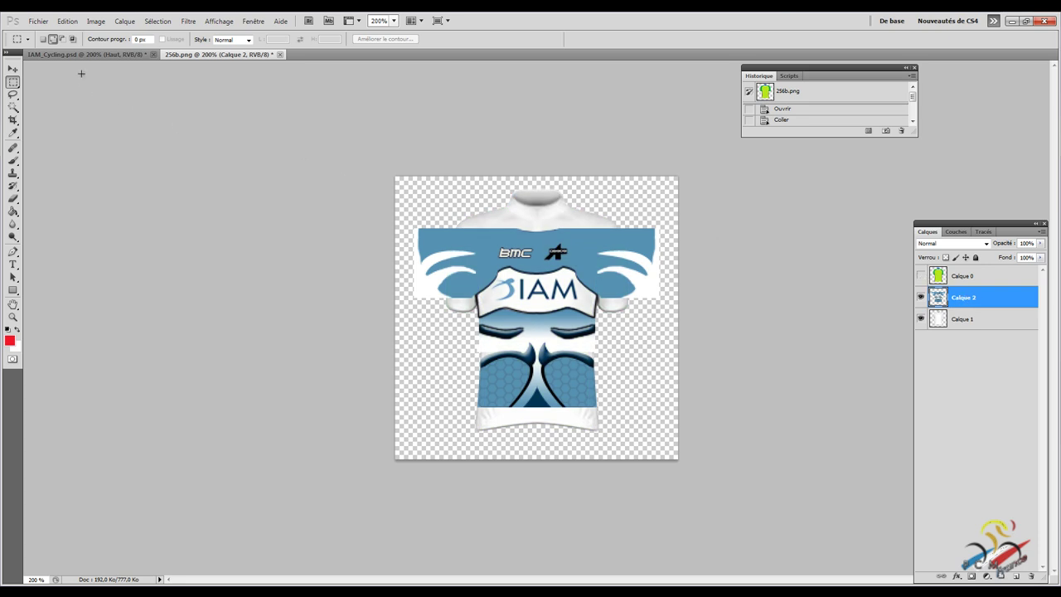
pyautogui.click(67, 21)
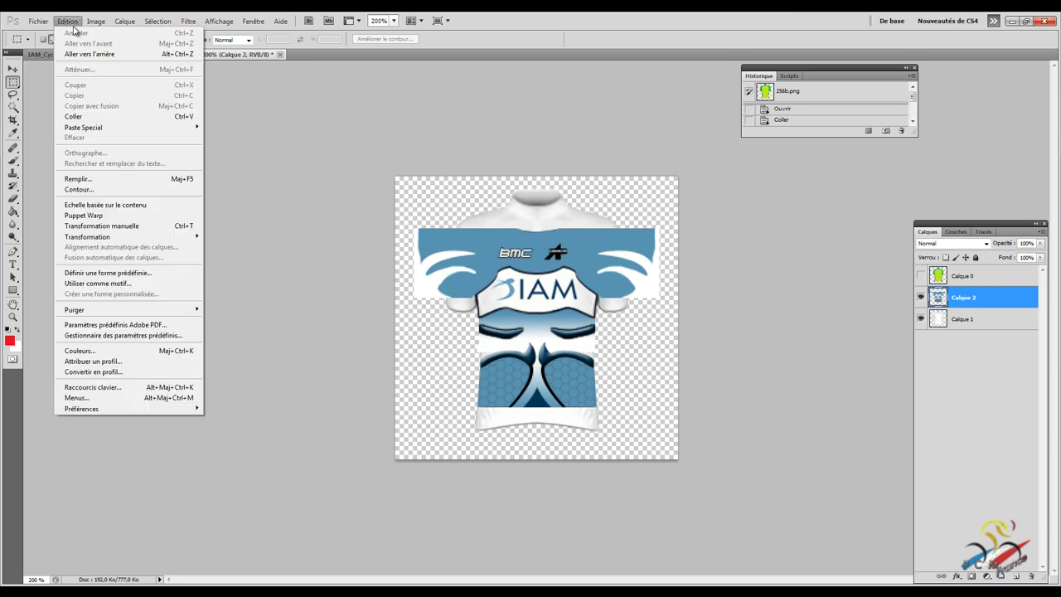
# Free-transform the pasted design taller, stretching it toward the hem and the collar.
pyautogui.click(152, 227)
pyautogui.moveTo(542, 412); pyautogui.dragTo(541, 424)
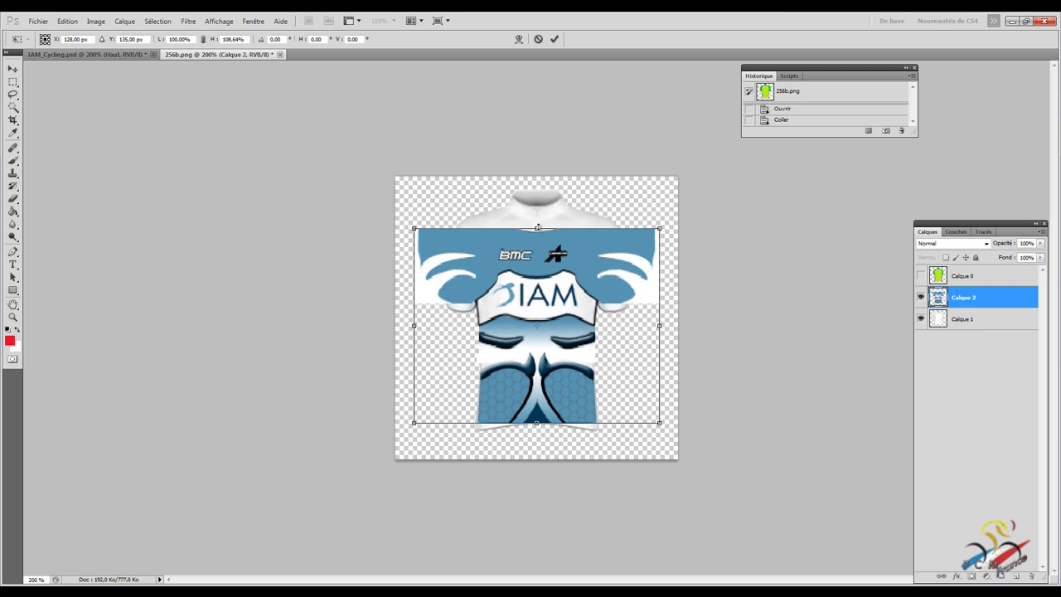
pyautogui.moveTo(537, 227); pyautogui.dragTo(540, 214)
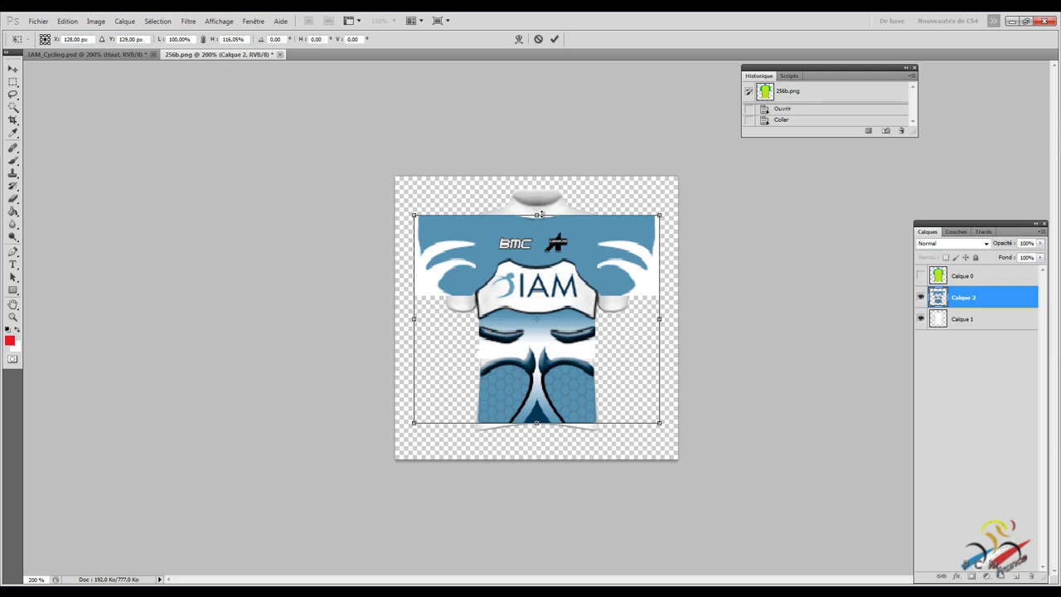
pyautogui.press('Return')
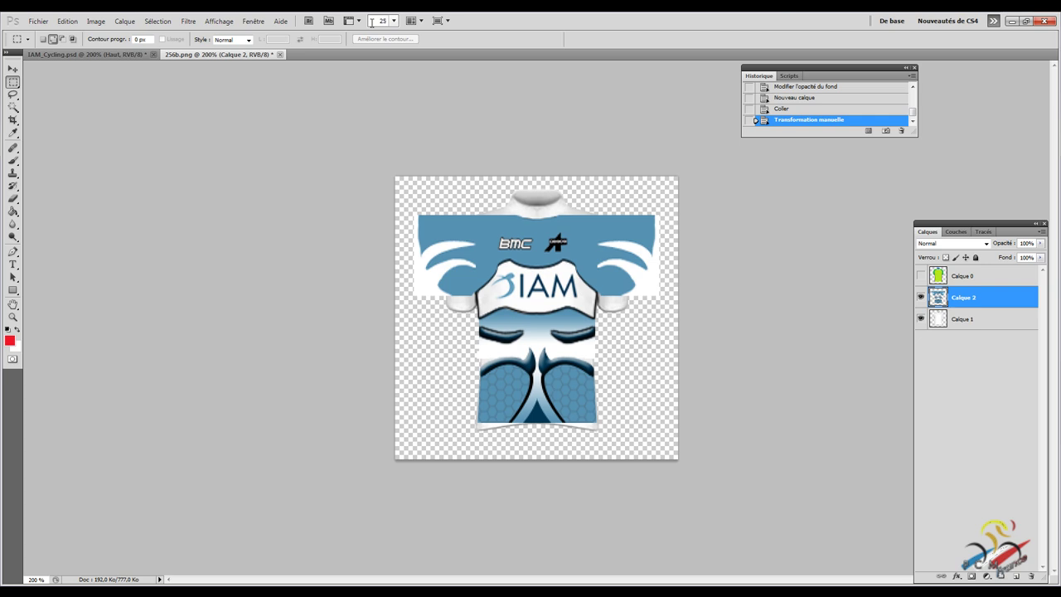
# At 250% zoom, select the design's lower body and start a Déformation warp on it.
pyautogui.write('0')
pyautogui.press('Return')
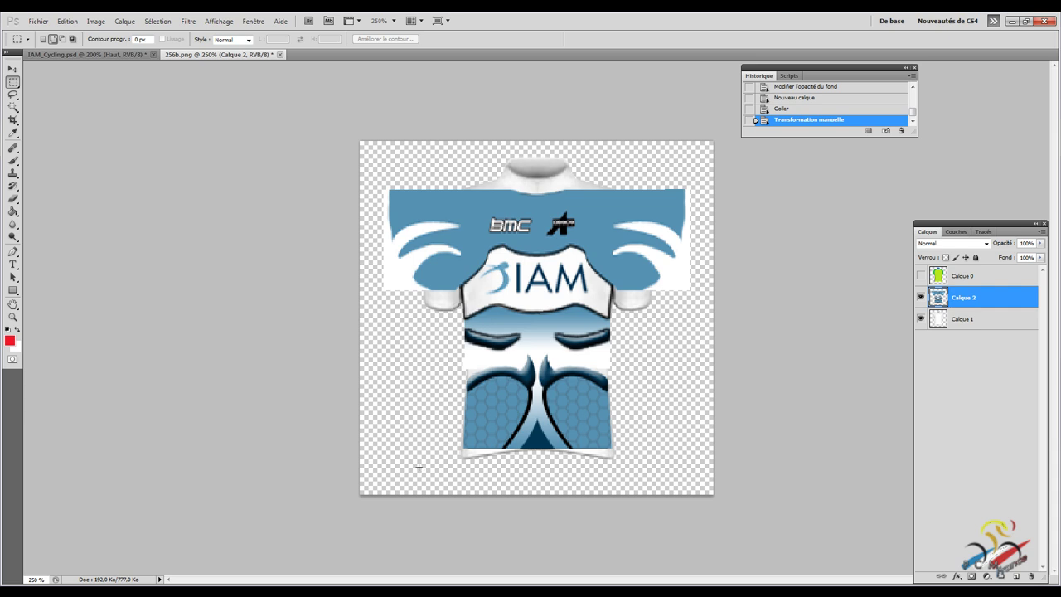
pyautogui.moveTo(630, 384); pyautogui.dragTo(640, 399)
pyautogui.moveTo(640, 399); pyautogui.dragTo(645, 354)
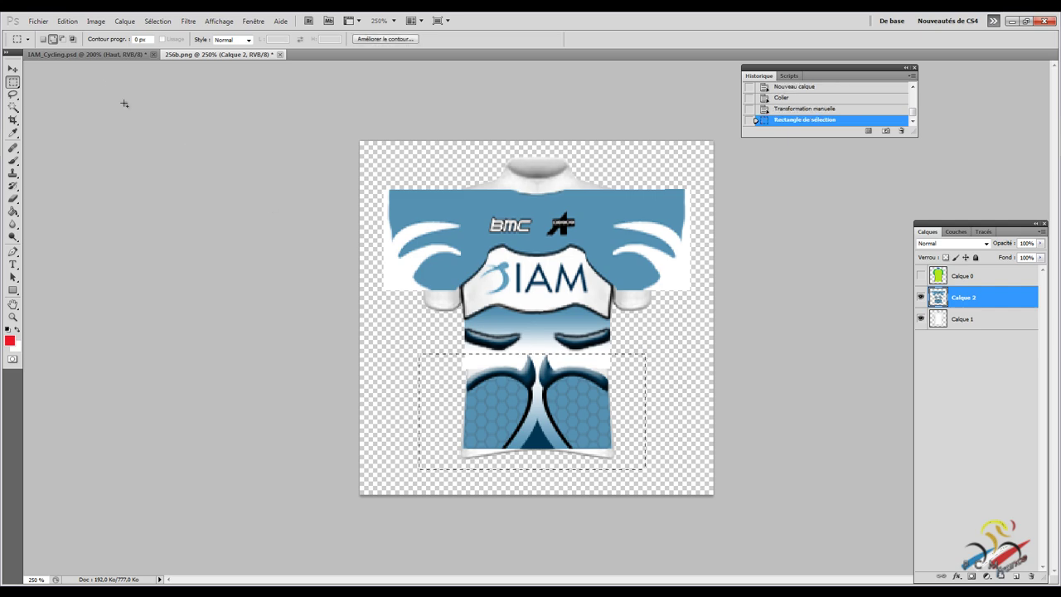
pyautogui.click(67, 21)
pyautogui.moveTo(87, 236)
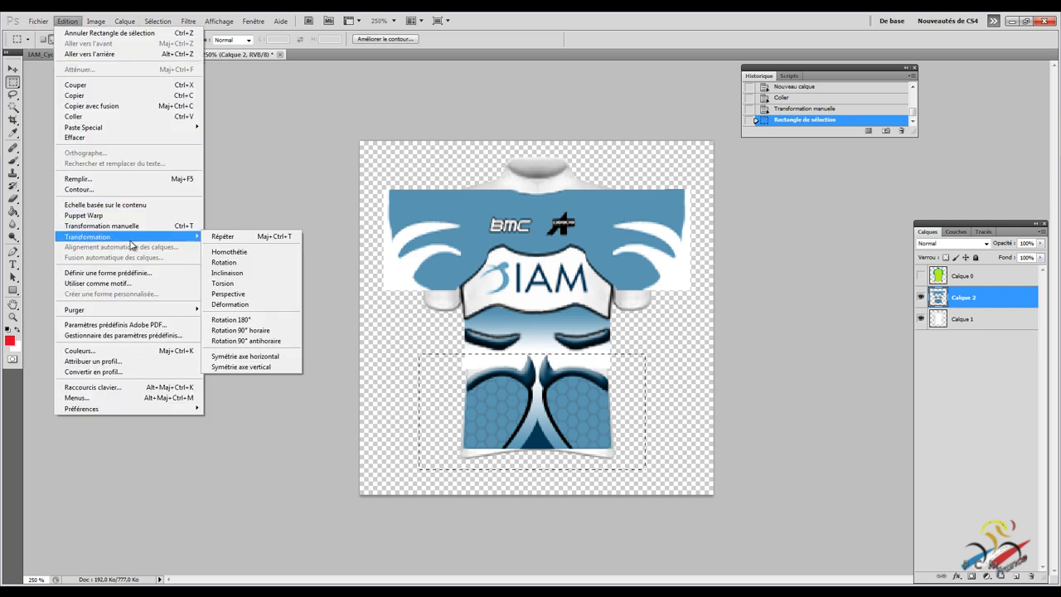
pyautogui.click(263, 304)
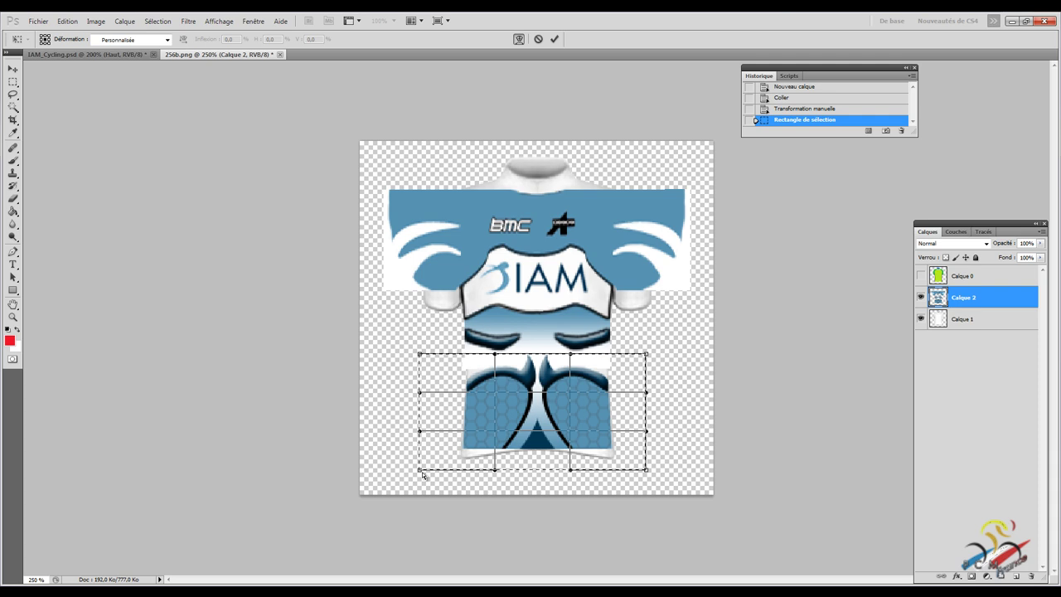
# Warp the design's bottom corners and edge into a curved hem, commit, and deselect.
pyautogui.moveTo(420, 470); pyautogui.dragTo(418, 502)
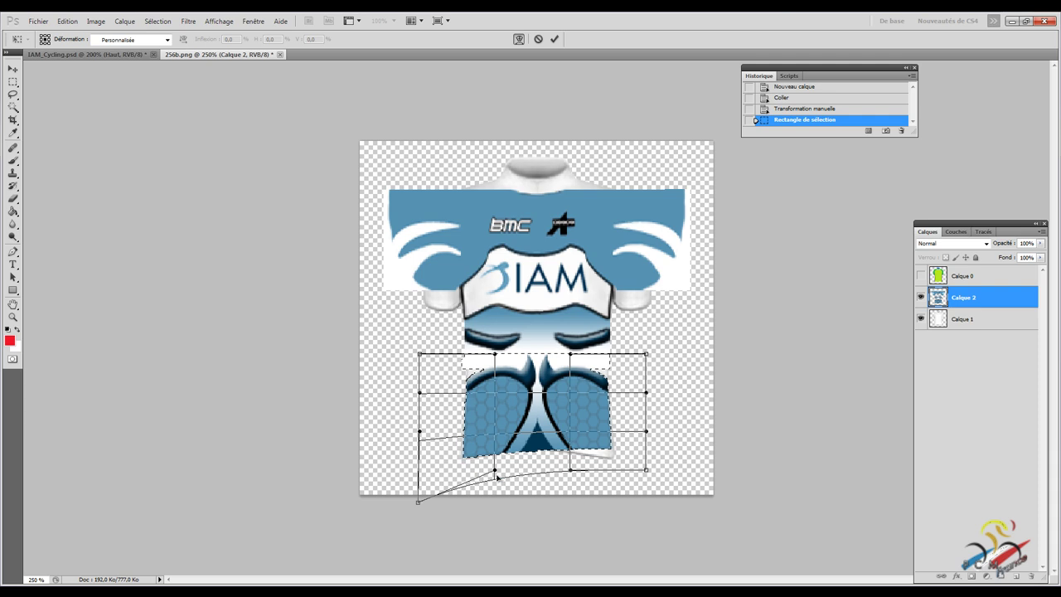
pyautogui.moveTo(495, 471); pyautogui.dragTo(501, 468)
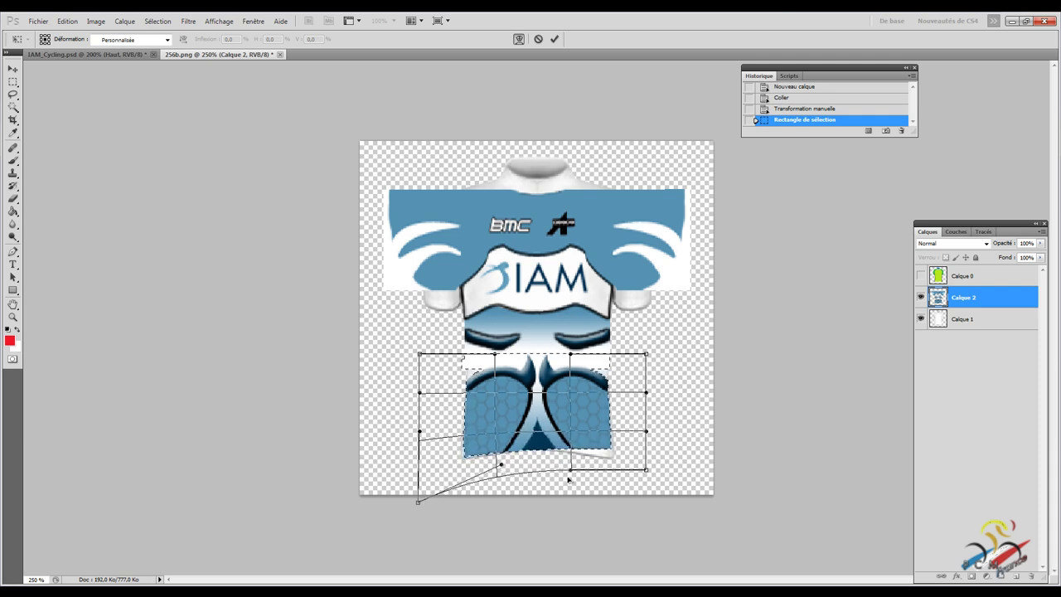
pyautogui.moveTo(571, 473); pyautogui.dragTo(566, 473)
pyautogui.moveTo(646, 471); pyautogui.dragTo(649, 495)
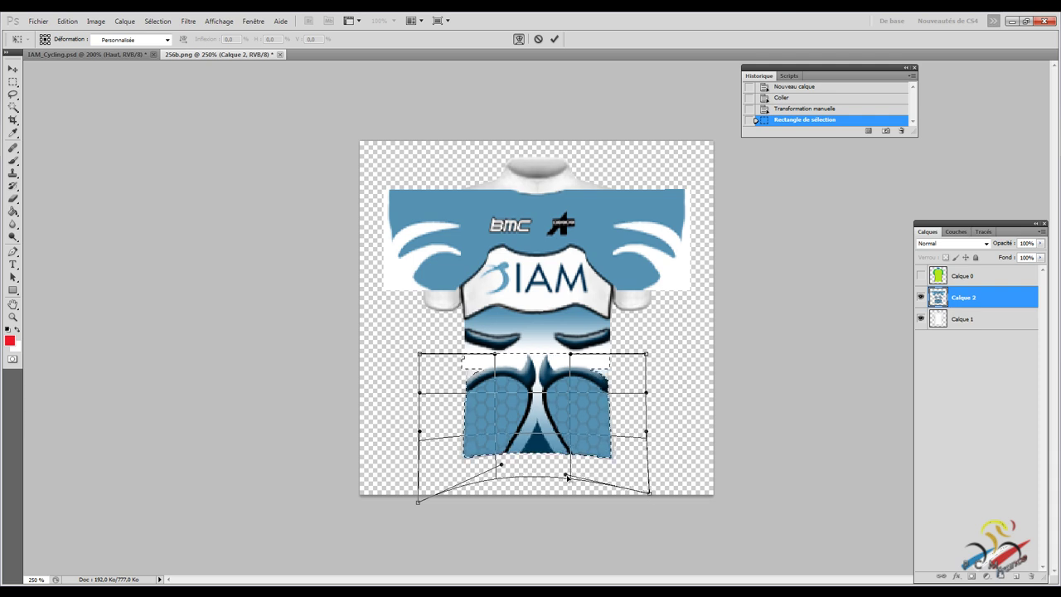
pyautogui.moveTo(568, 476); pyautogui.dragTo(564, 469)
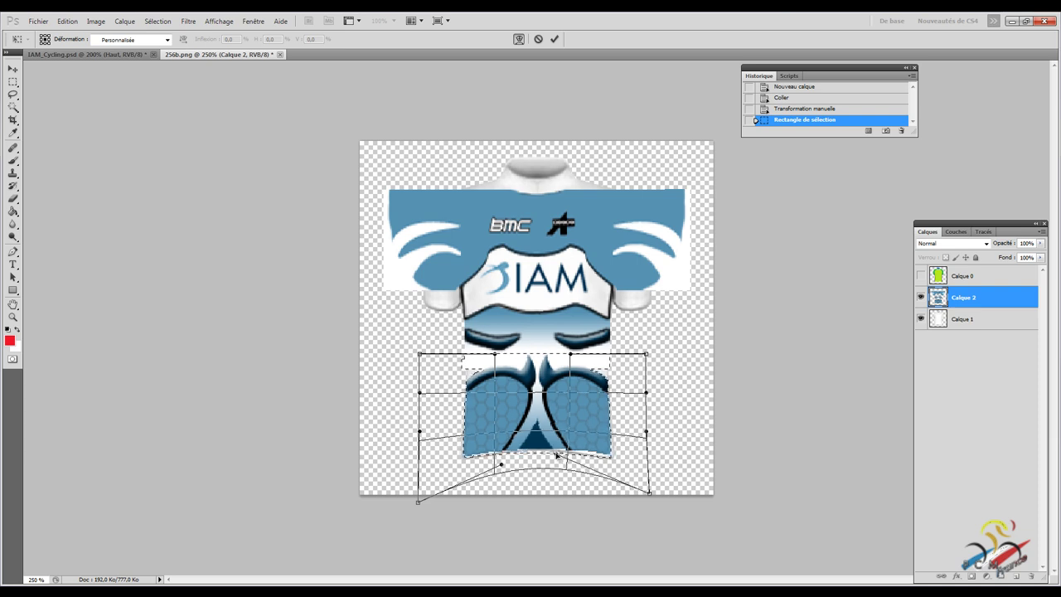
pyautogui.moveTo(567, 466); pyautogui.dragTo(570, 470)
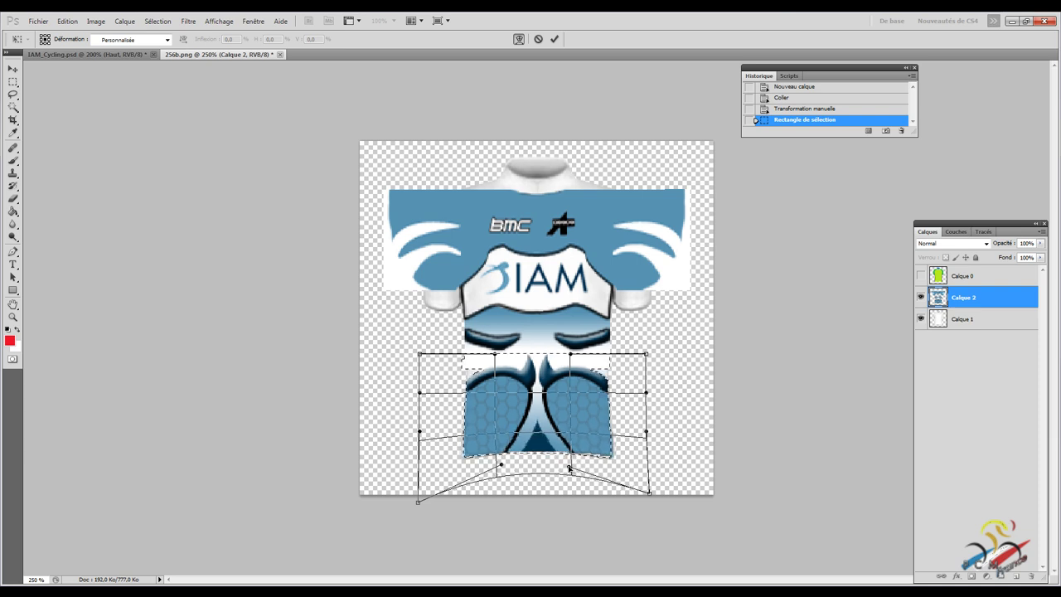
pyautogui.moveTo(502, 467); pyautogui.dragTo(501, 470)
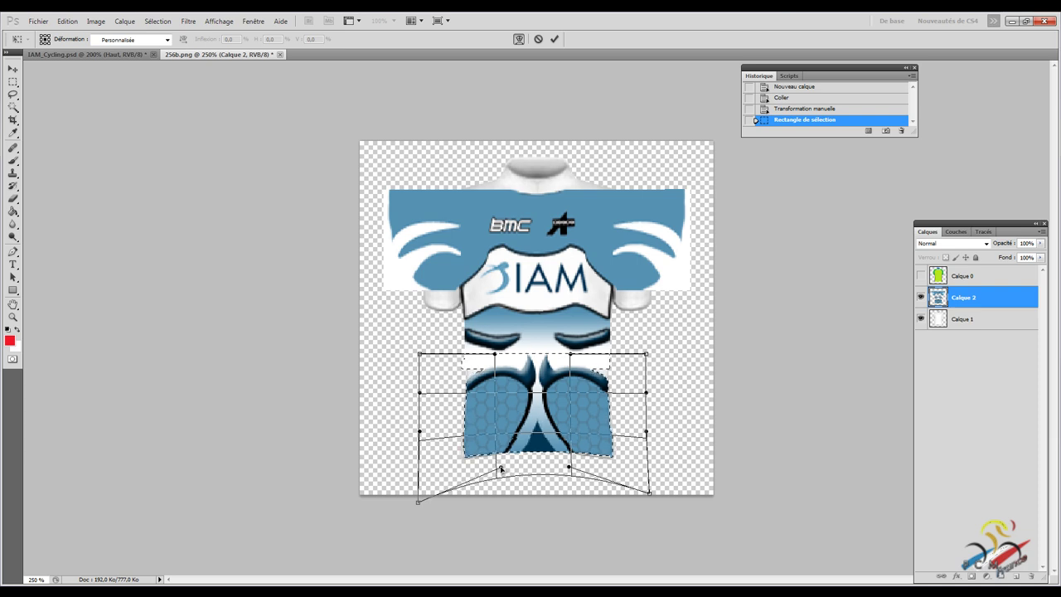
pyautogui.press('Return')
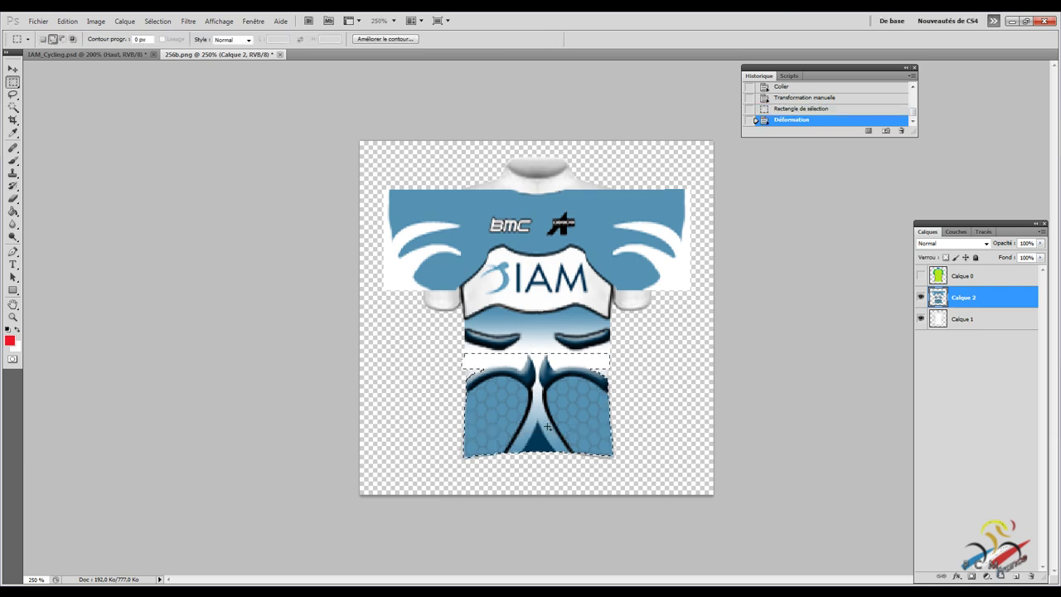
pyautogui.rightClick(547, 357)
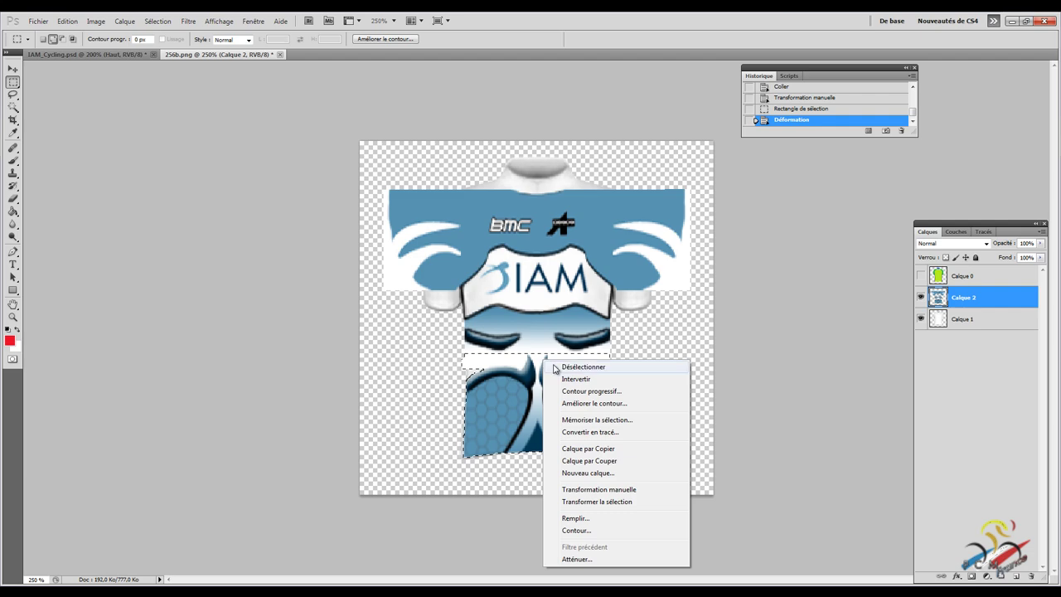
pyautogui.click(557, 367)
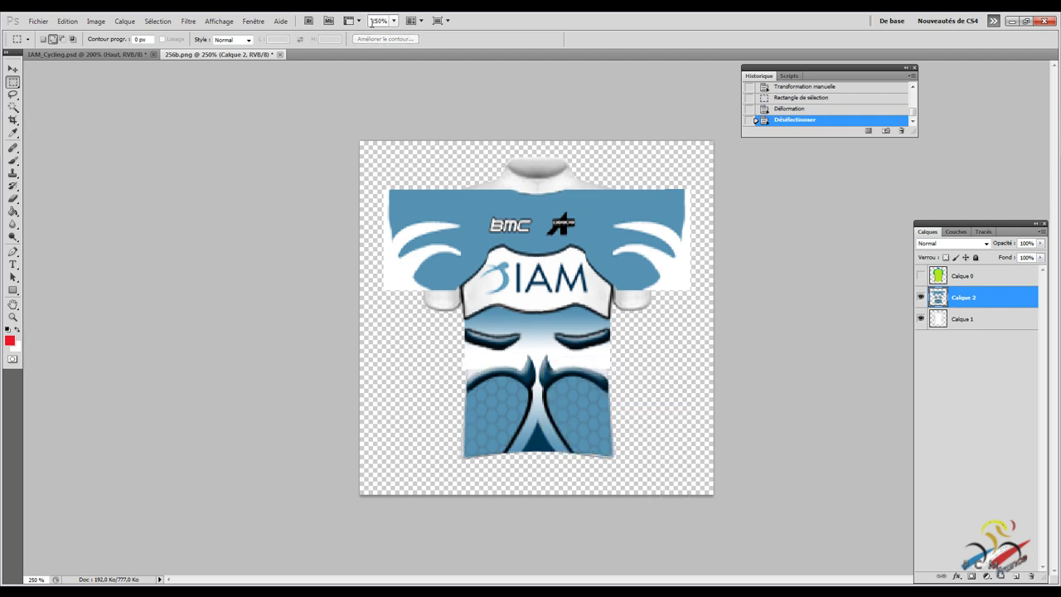
pyautogui.click(379, 20)
pyautogui.write('400')
# At 400% zoom, sample the jersey blue with the Eyedropper and add new layer Calque 3.
pyautogui.press('Return')
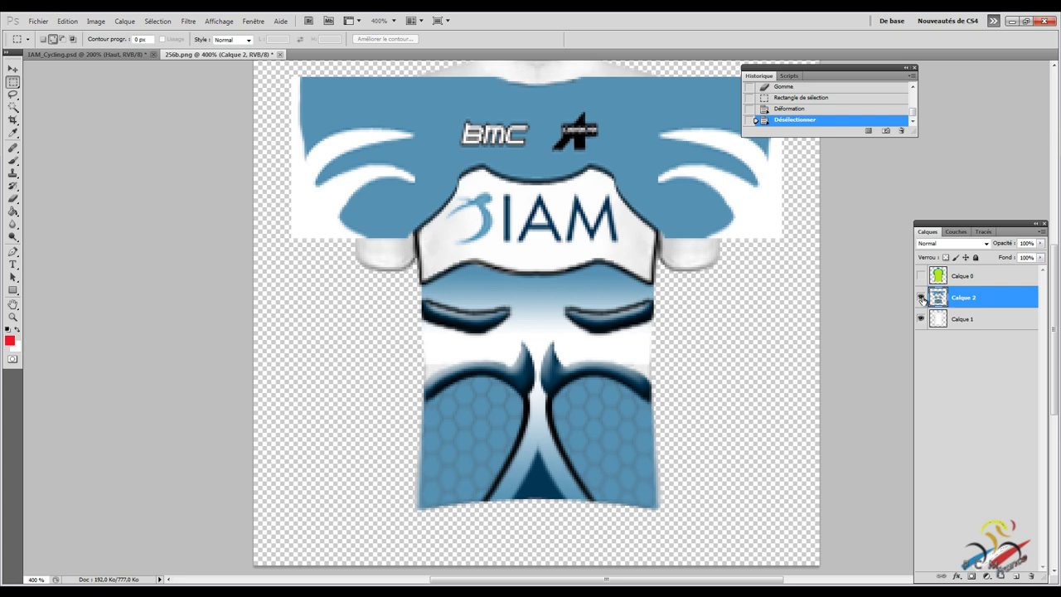
pyautogui.scroll(2, 701, 289)
pyautogui.scroll(3, 701, 289)
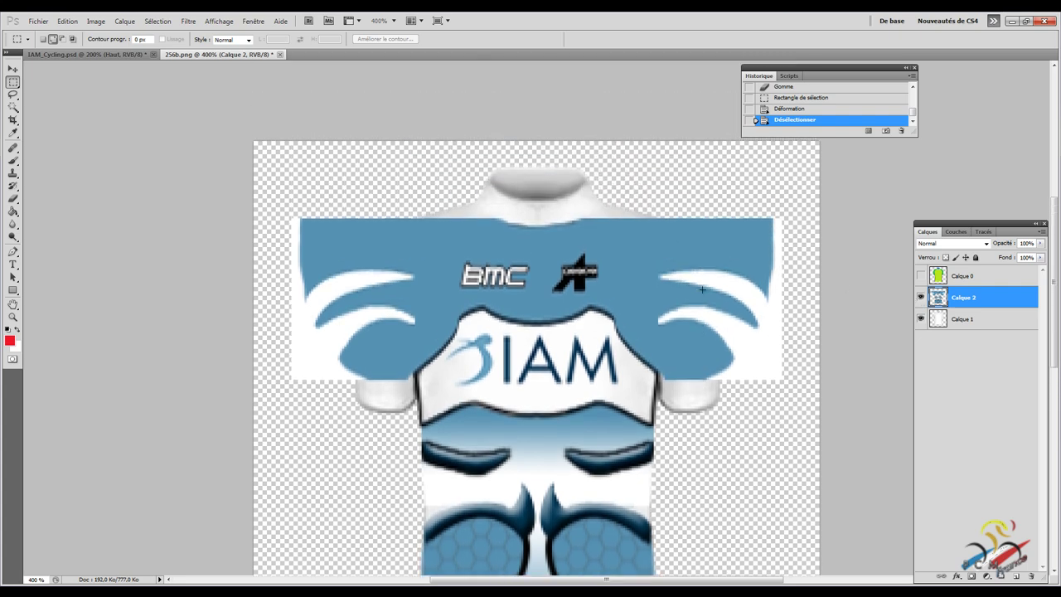
pyautogui.scroll(2, 701, 289)
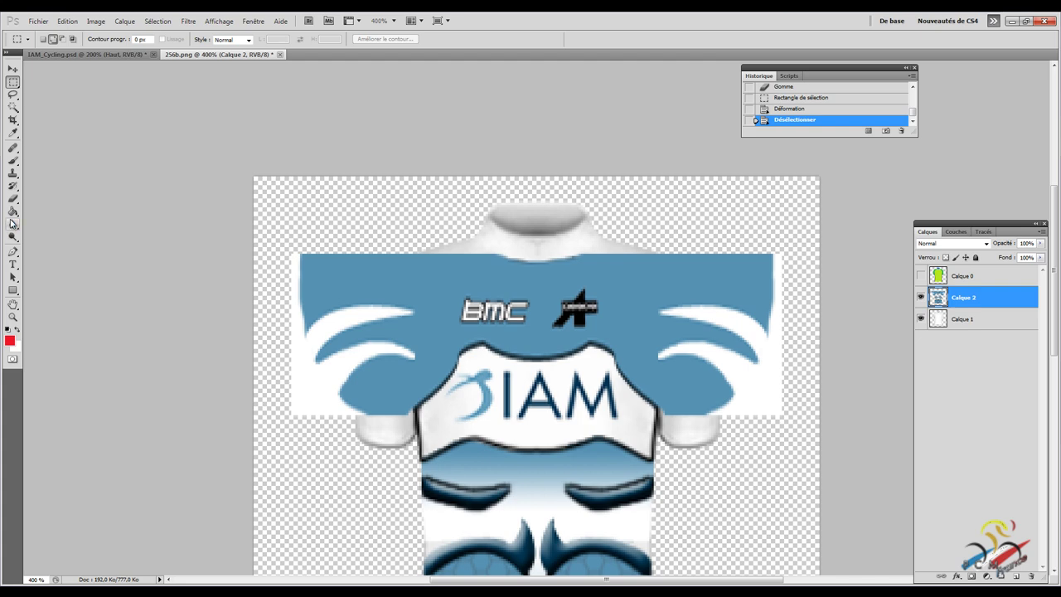
pyautogui.click(16, 133)
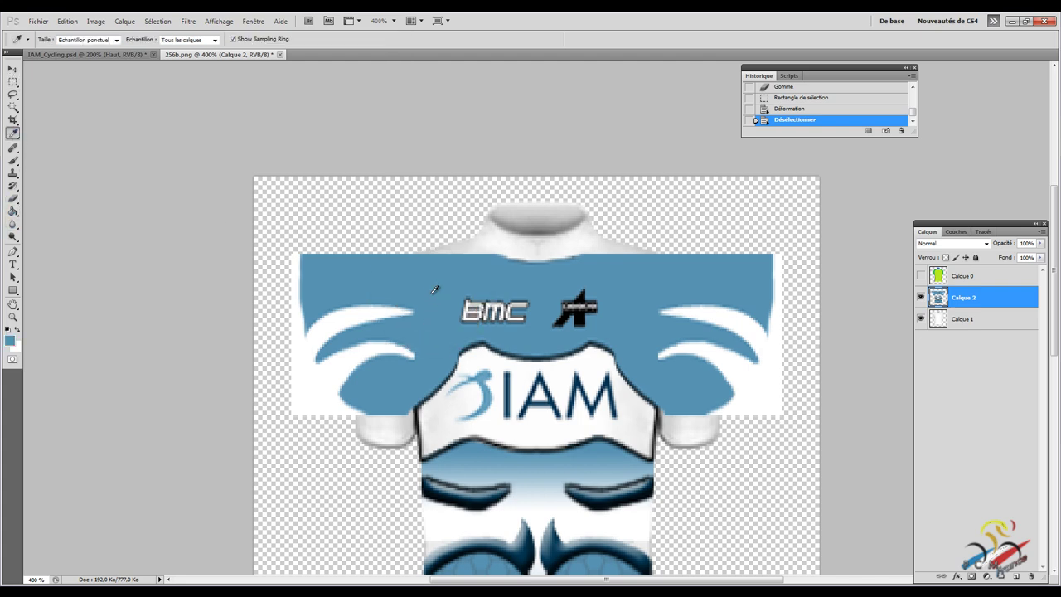
pyautogui.click(1017, 574)
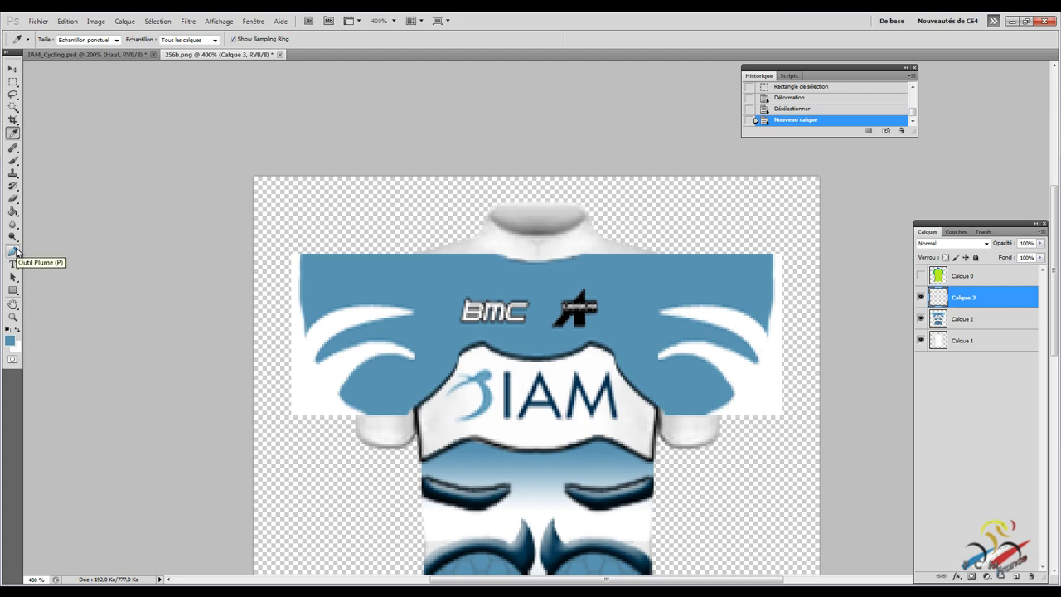
# Brush blue over the shoulders and both sides of the collar on Calque 3, with Calque 0 showing as a guide.
pyautogui.click(11, 162)
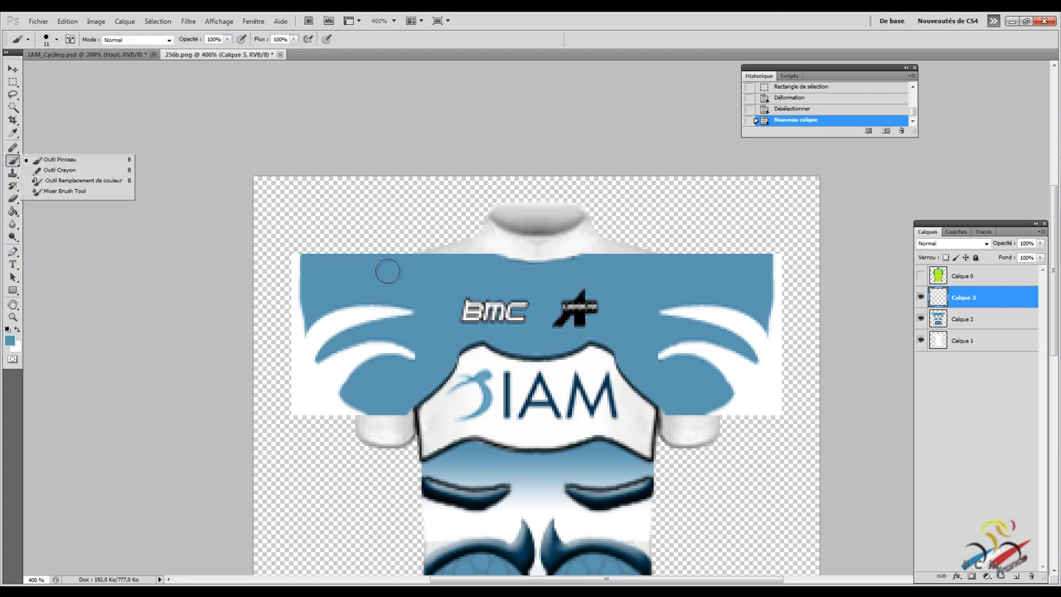
pyautogui.click(438, 277)
pyautogui.moveTo(470, 268)
pyautogui.mouseDown()
pyautogui.moveTo(481, 265)
pyautogui.moveTo(433, 279)
pyautogui.moveTo(486, 260)
pyautogui.moveTo(552, 284)
pyautogui.moveTo(611, 262)
pyautogui.moveTo(680, 274)
pyautogui.moveTo(630, 263)
pyautogui.moveTo(543, 290)
pyautogui.mouseUp()
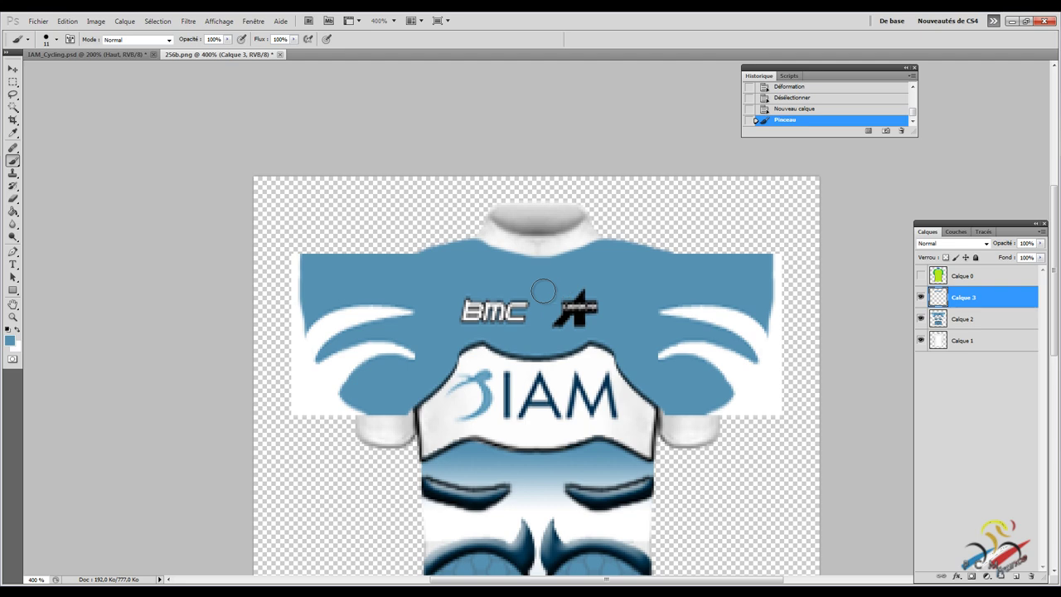
pyautogui.click(921, 276)
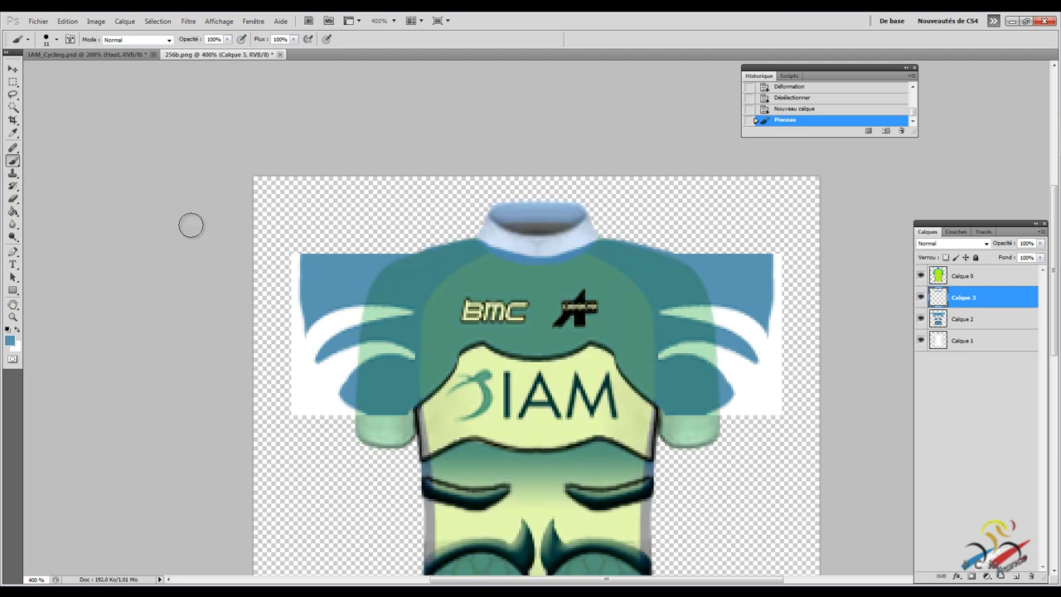
pyautogui.moveTo(477, 247)
pyautogui.mouseDown()
pyautogui.moveTo(476, 267)
pyautogui.moveTo(471, 242)
pyautogui.mouseUp()
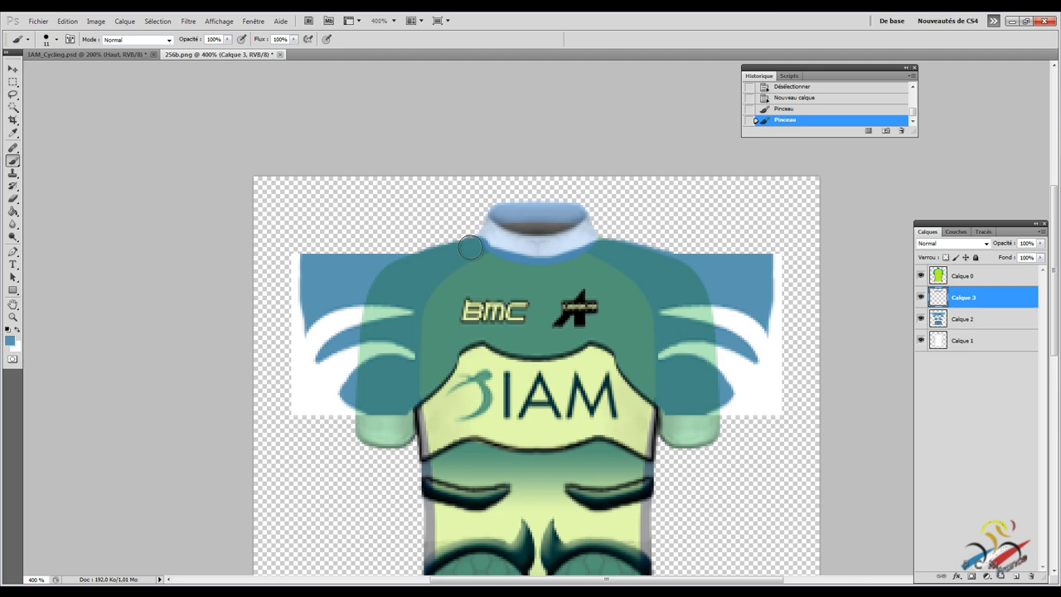
pyautogui.moveTo(605, 246); pyautogui.dragTo(615, 264)
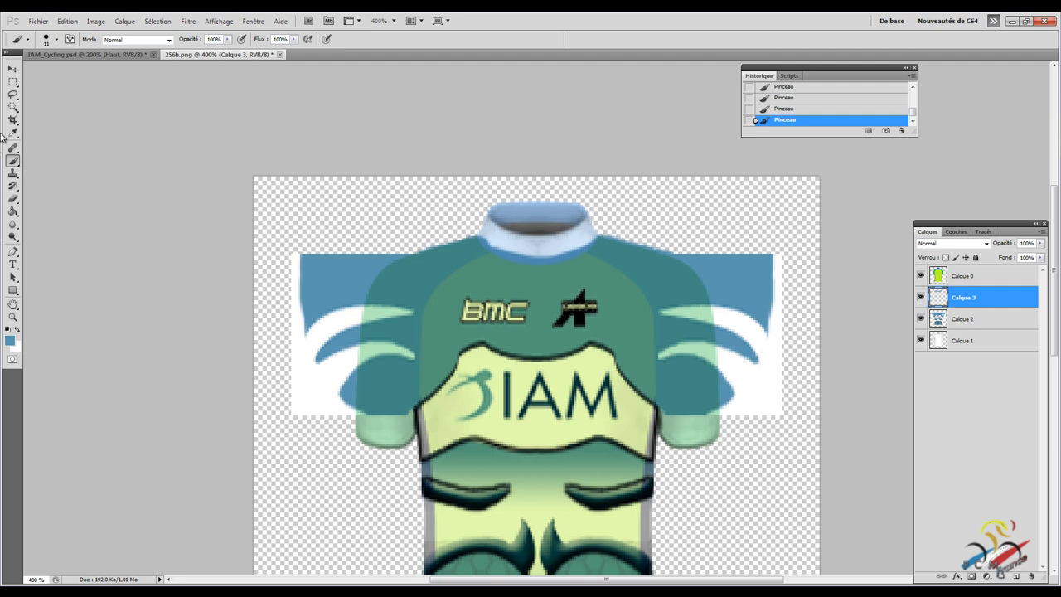
pyautogui.click(13, 251)
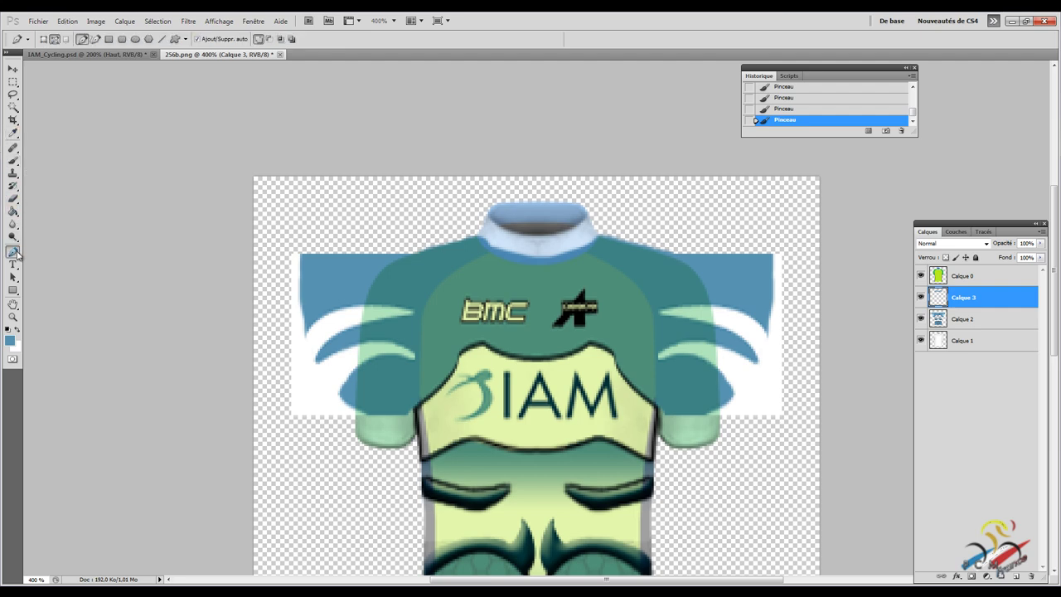
# Trace a closed Pen outline around the stray blue area above the shoulders.
pyautogui.click(412, 259)
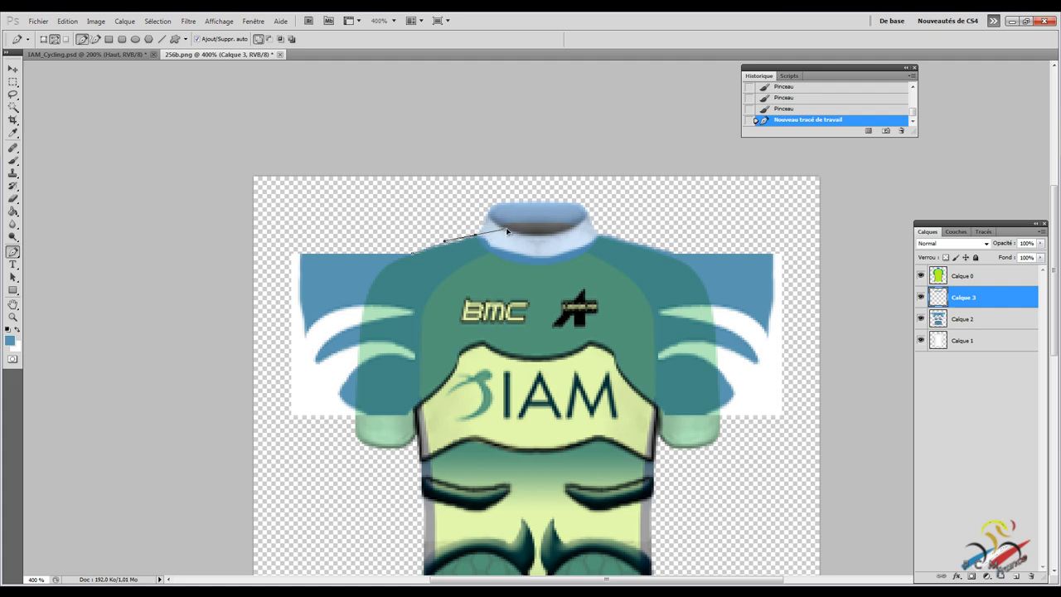
pyautogui.moveTo(475, 236); pyautogui.dragTo(501, 230)
pyautogui.click(483, 252)
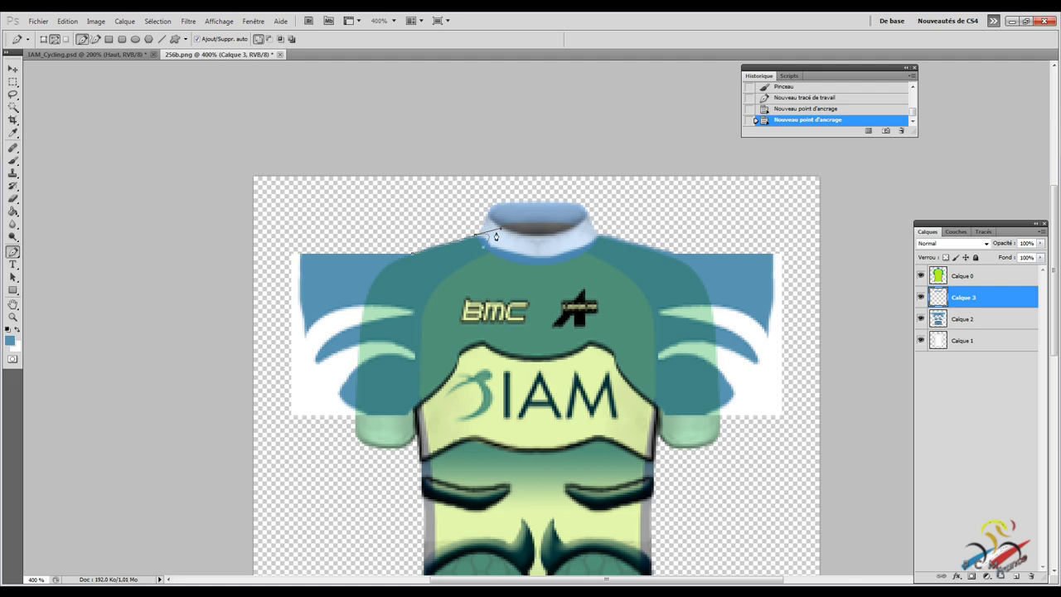
pyautogui.click(539, 263)
pyautogui.click(598, 240)
pyautogui.click(430, 205)
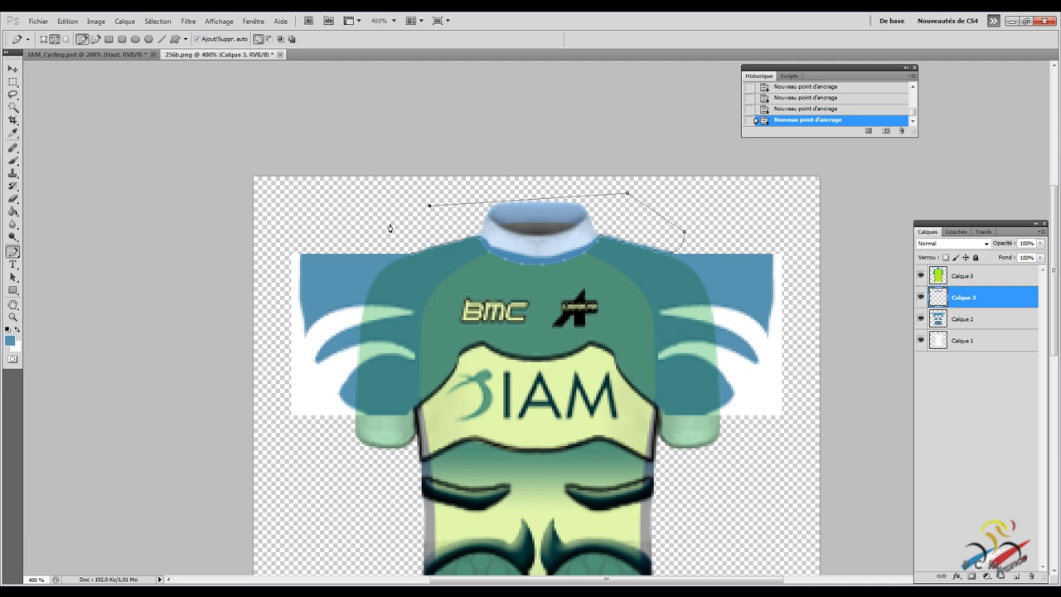
pyautogui.click(412, 257)
# Turn the outline into a selection, delete the blue inside, deselect, and hide Calque 3.
pyautogui.rightClick(446, 236)
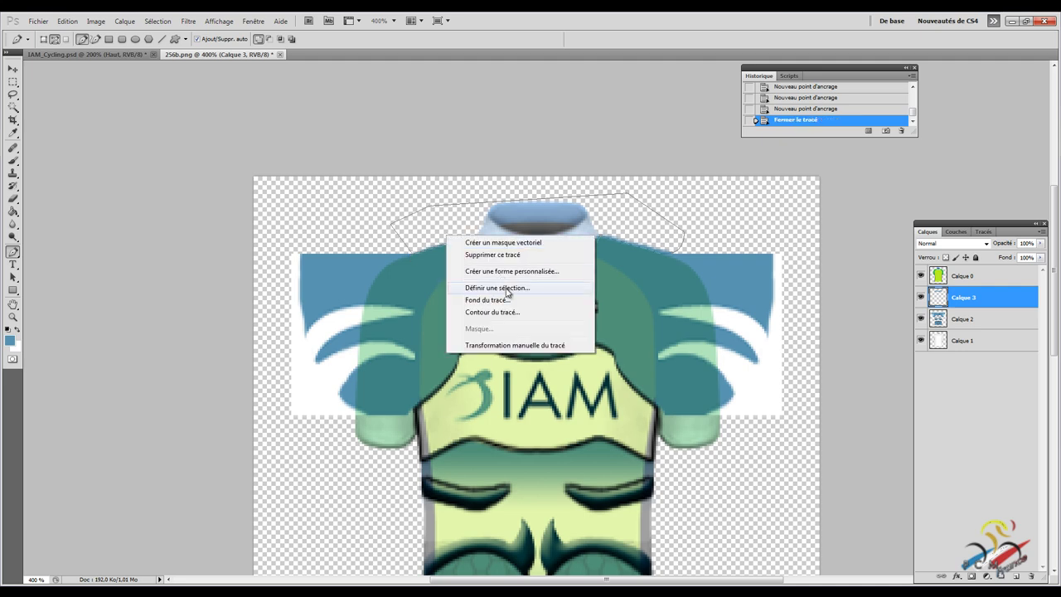
pyautogui.click(506, 288)
pyautogui.press('Return')
pyautogui.press('Delete')
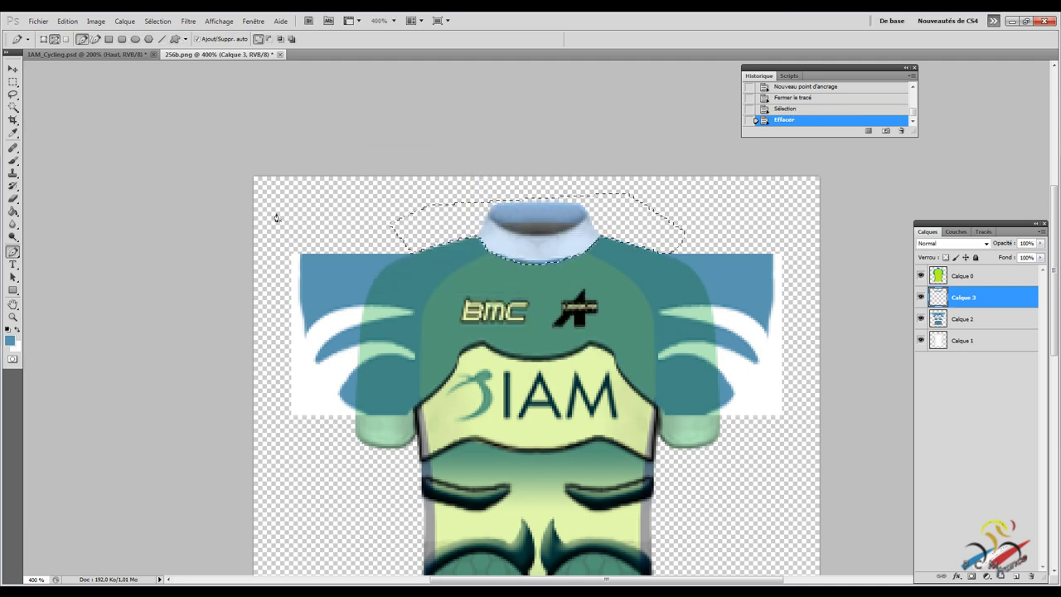
pyautogui.click(12, 82)
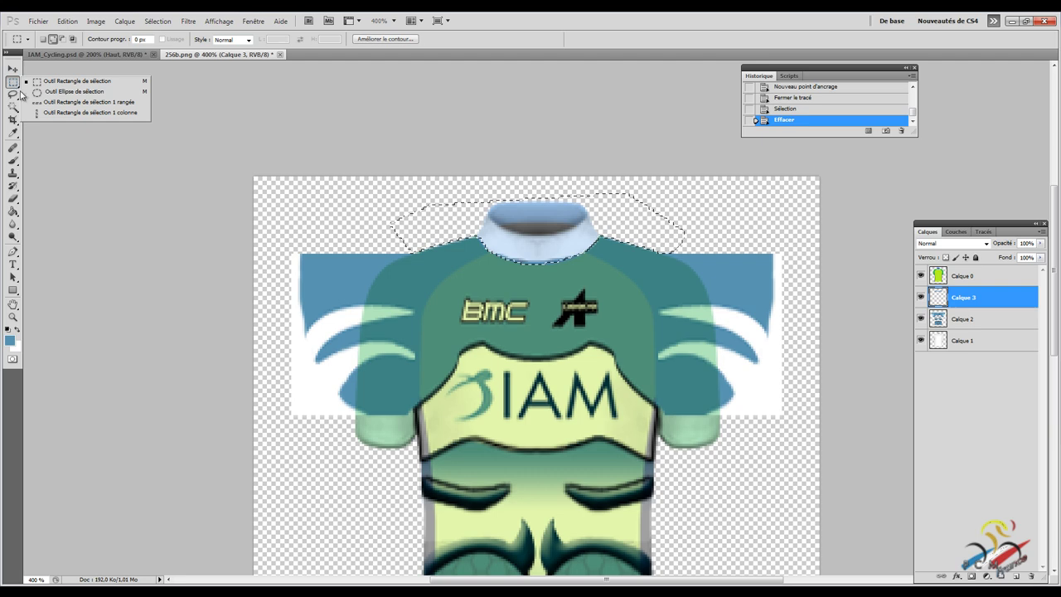
pyautogui.hotkey('ctrl', 'd')
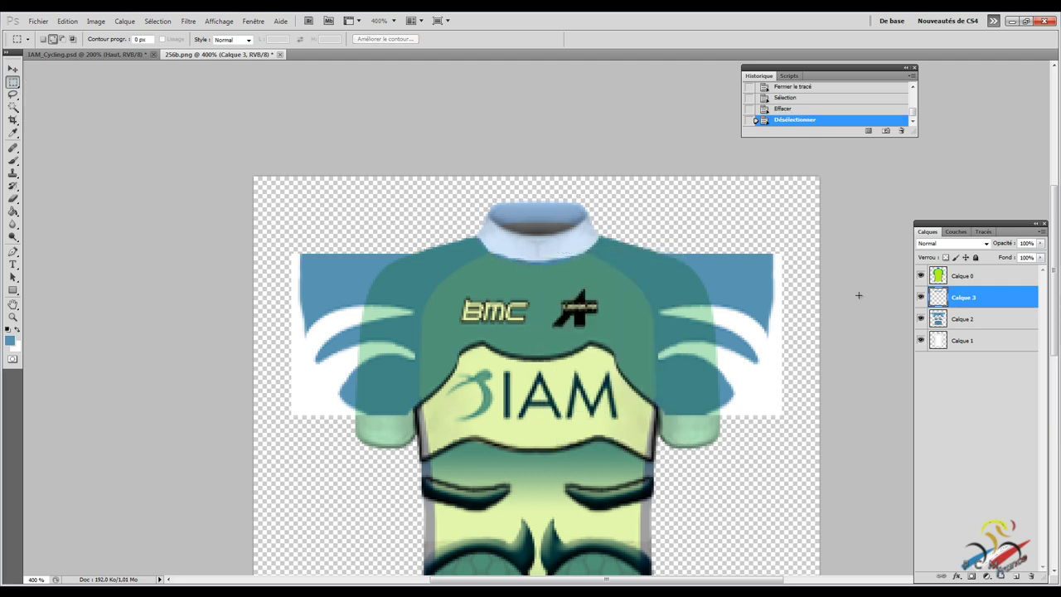
pyautogui.click(921, 296)
# Hide Calque 0, show Calque 3, and put a marquee around the left sleeve under a Warp grid.
pyautogui.click(921, 276)
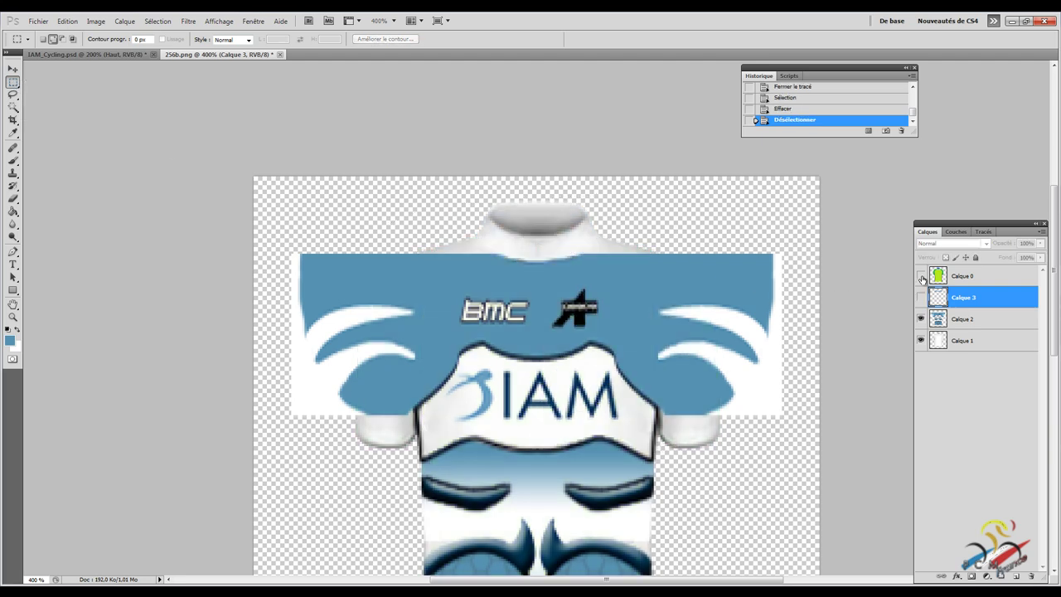
pyautogui.click(921, 297)
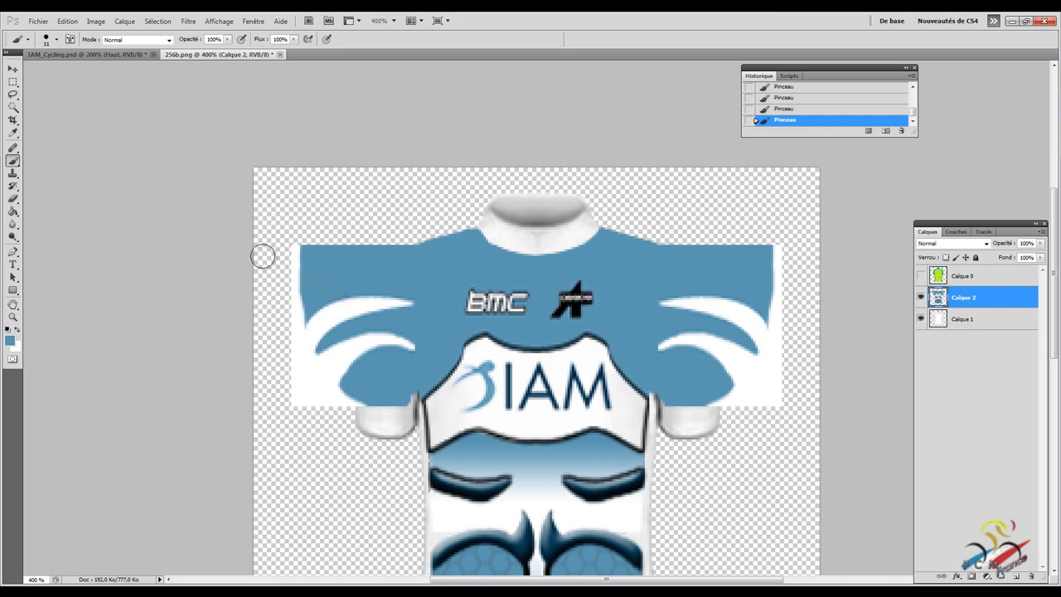
pyautogui.click(13, 83)
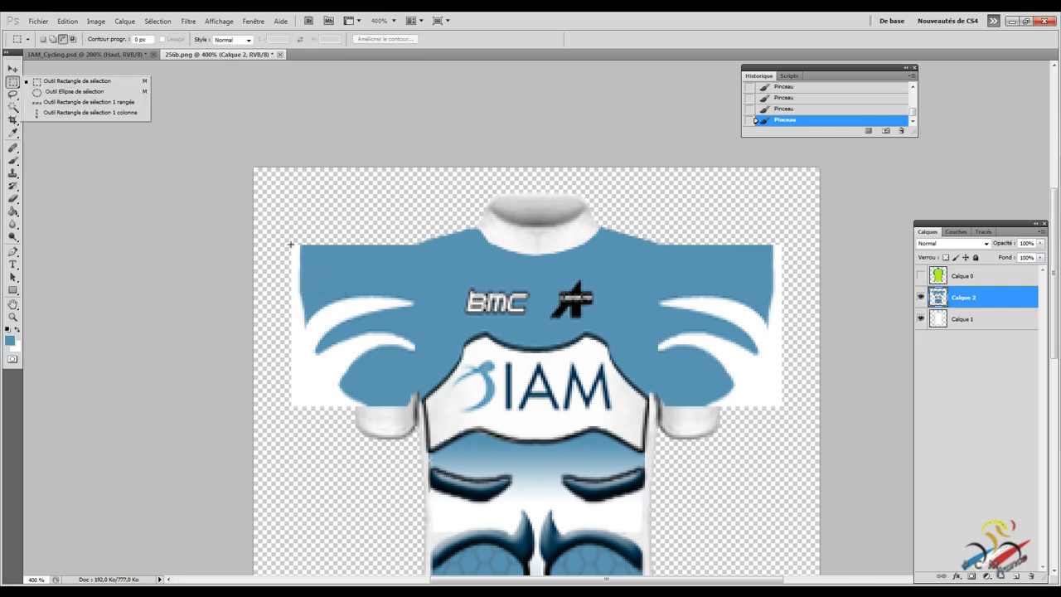
pyautogui.moveTo(273, 232); pyautogui.dragTo(421, 416)
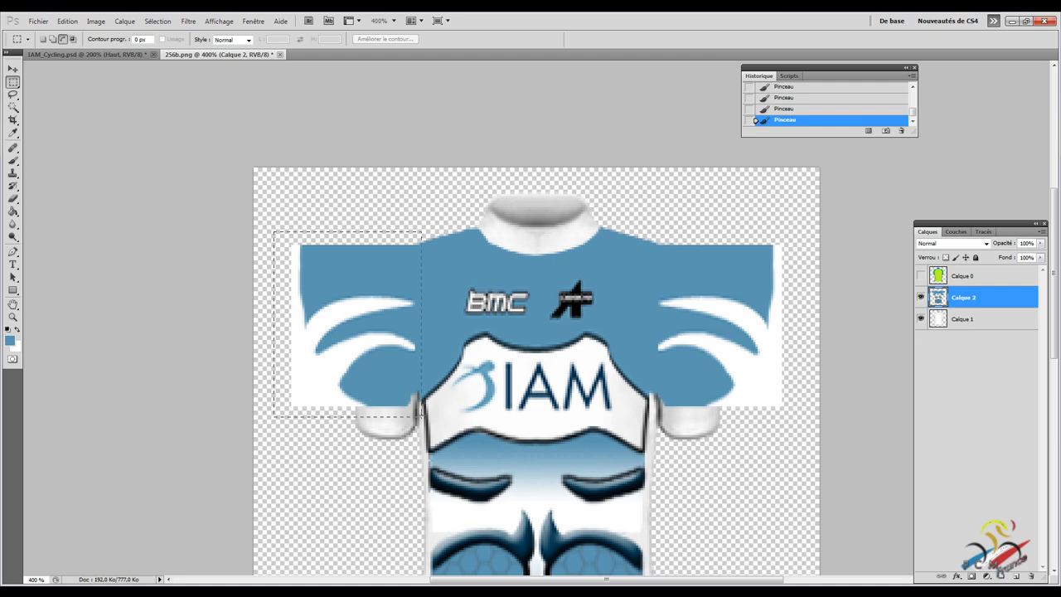
pyautogui.moveTo(420, 415); pyautogui.dragTo(419, 416)
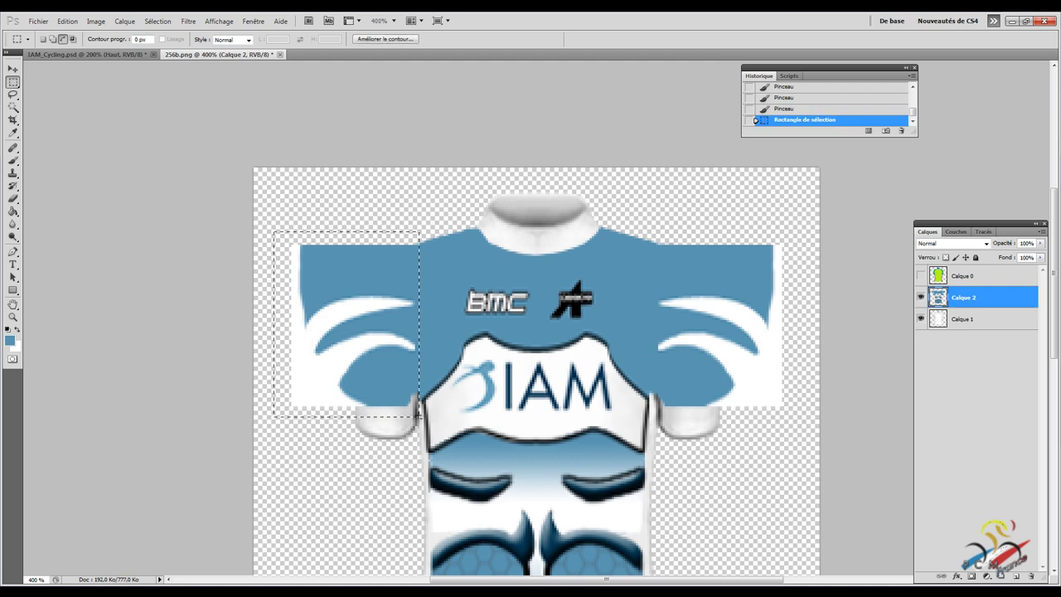
pyautogui.click(67, 21)
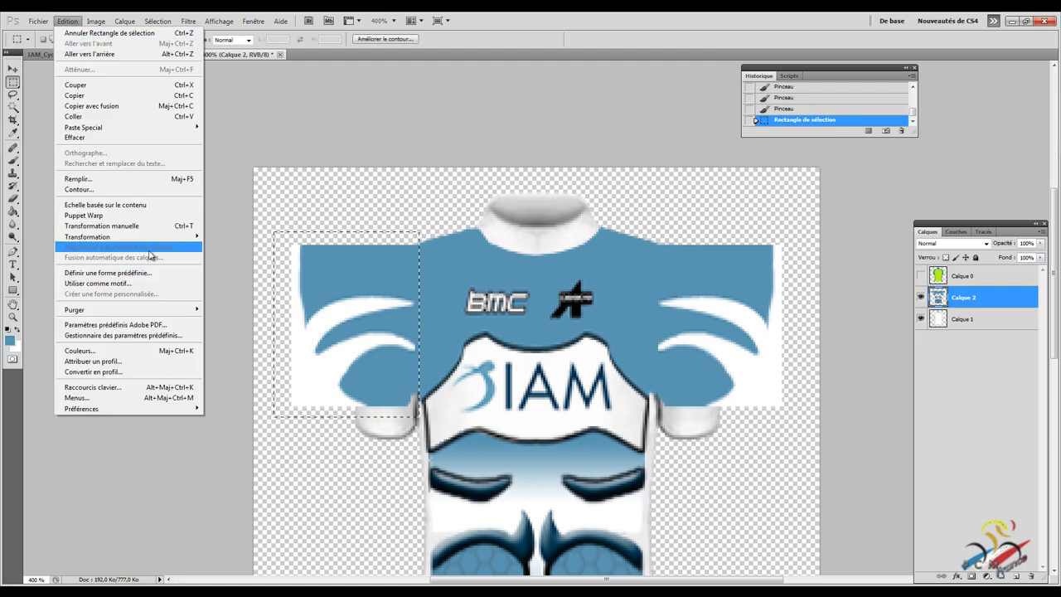
pyautogui.moveTo(88, 236)
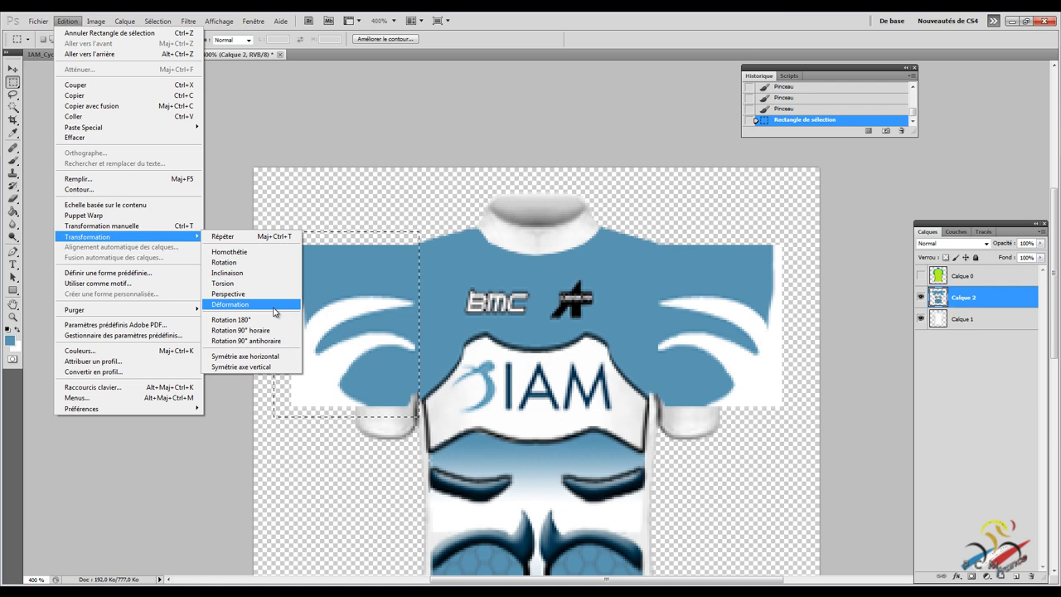
pyautogui.click(275, 311)
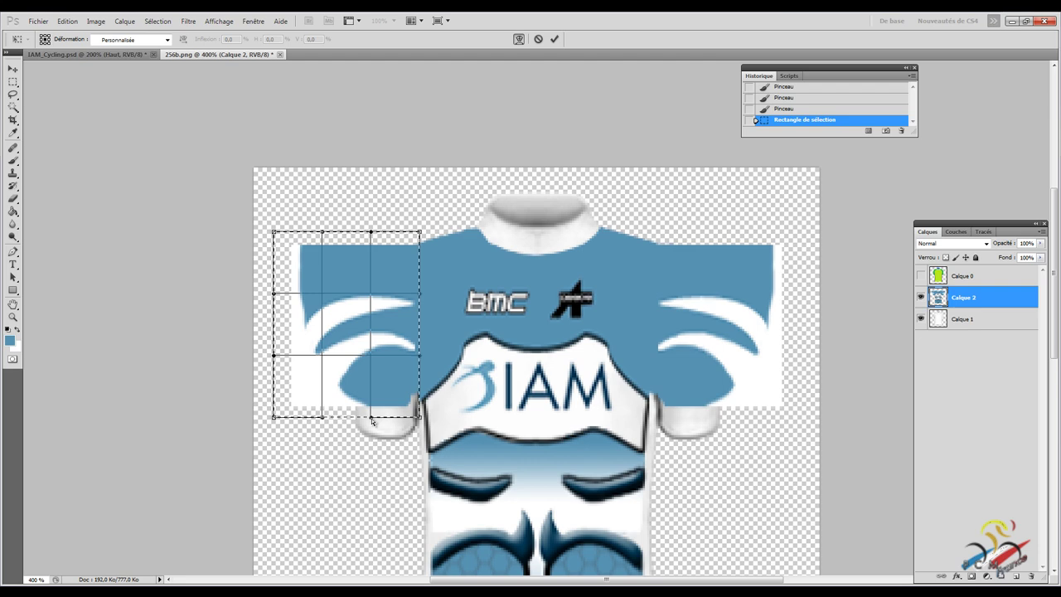
# Drag the warp handles so the design's left sleeve follows the sleeve's curve.
pyautogui.moveTo(371, 421)
pyautogui.mouseDown()
pyautogui.moveTo(444, 381)
pyautogui.moveTo(370, 420)
pyautogui.mouseUp()
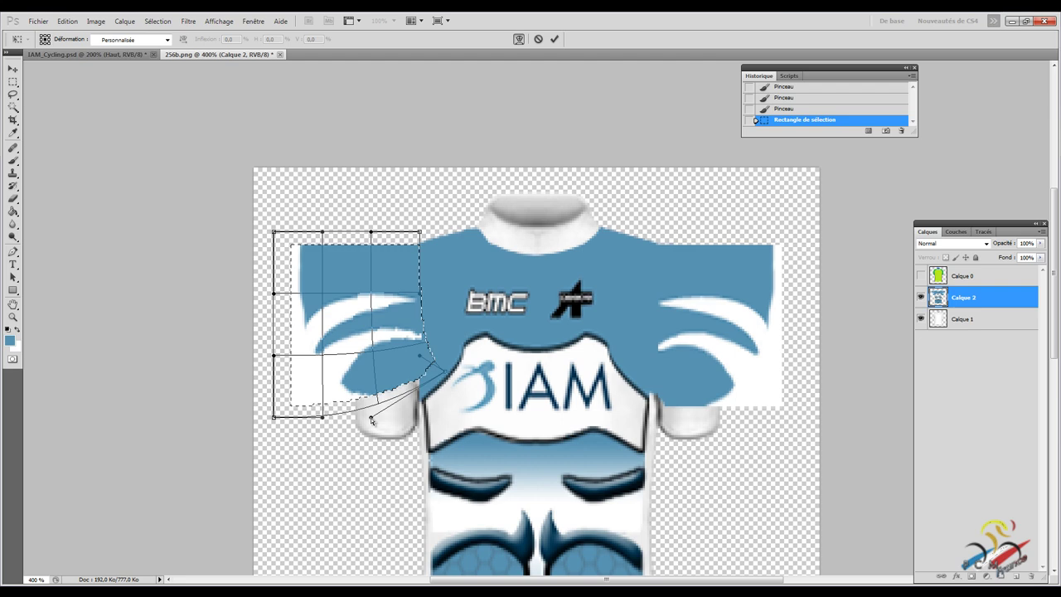
pyautogui.moveTo(372, 420); pyautogui.dragTo(337, 409)
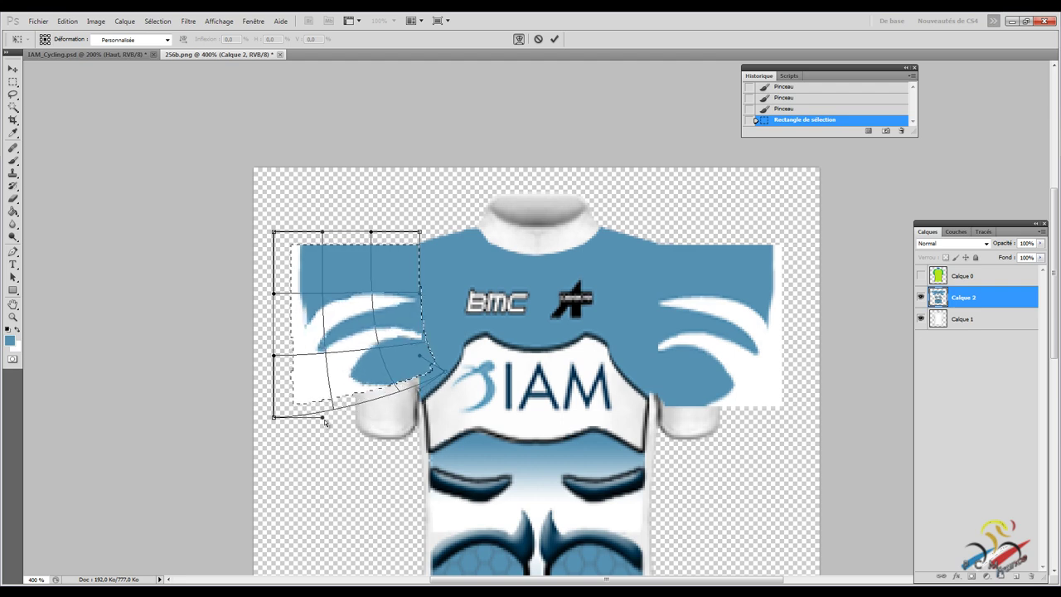
pyautogui.moveTo(323, 416); pyautogui.dragTo(413, 416)
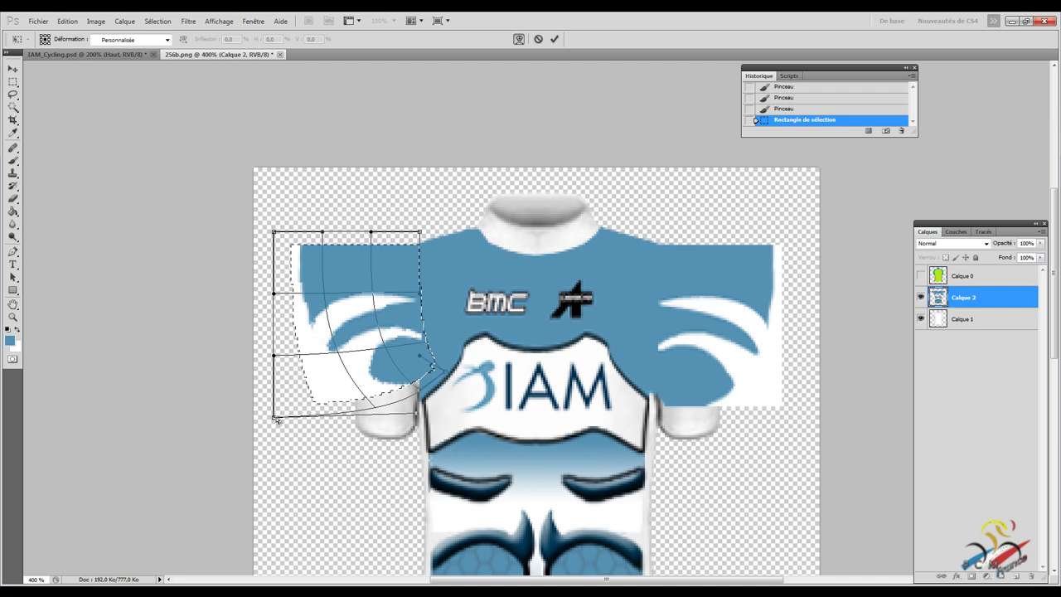
pyautogui.moveTo(275, 417); pyautogui.dragTo(410, 432)
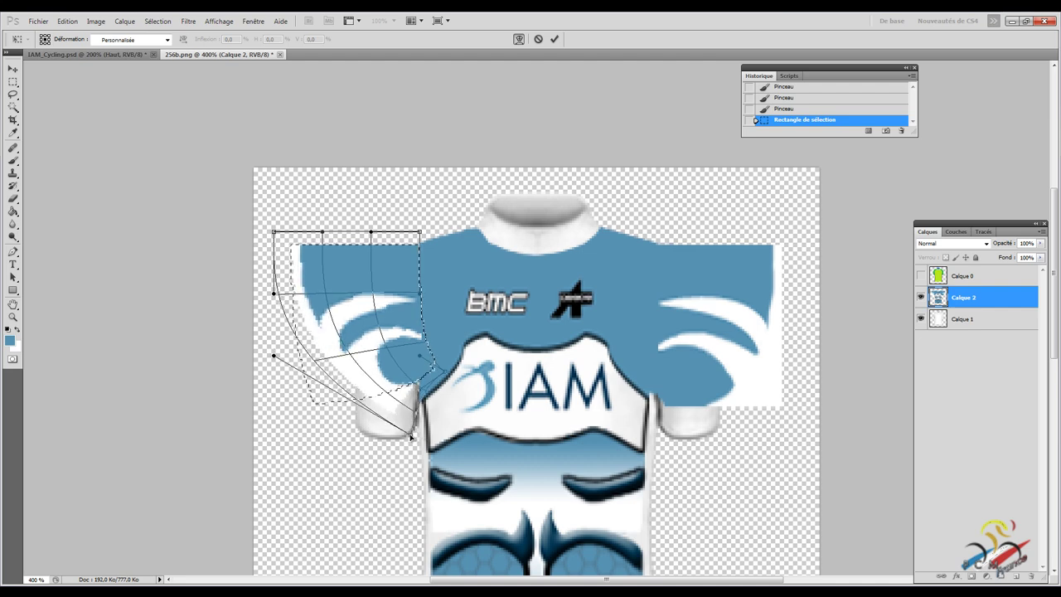
pyautogui.moveTo(274, 355); pyautogui.dragTo(391, 439)
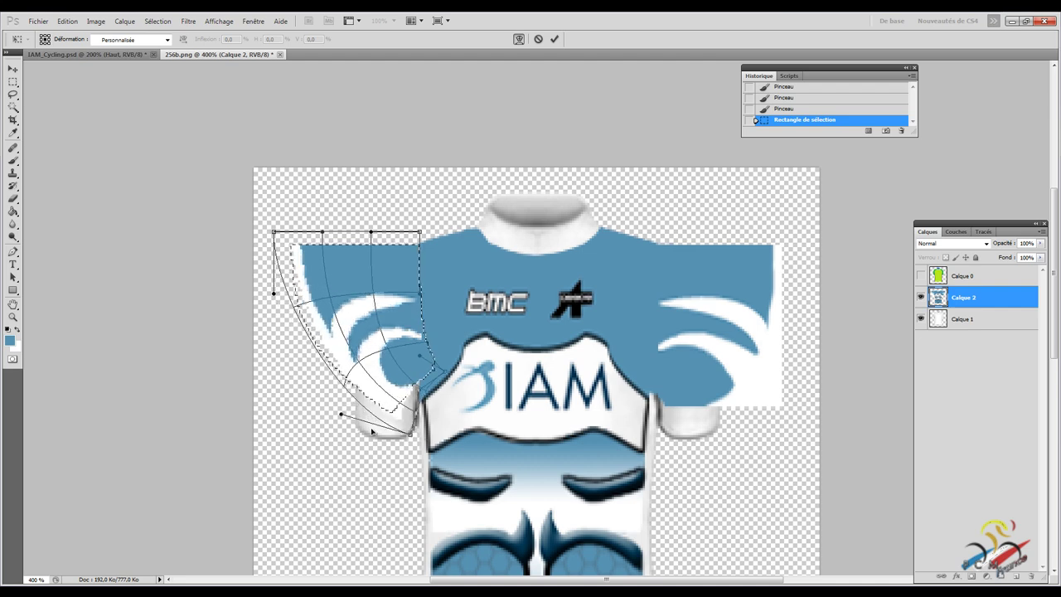
pyautogui.moveTo(274, 293)
pyautogui.mouseDown()
pyautogui.moveTo(354, 427)
pyautogui.moveTo(275, 235)
pyautogui.moveTo(354, 423)
pyautogui.mouseUp()
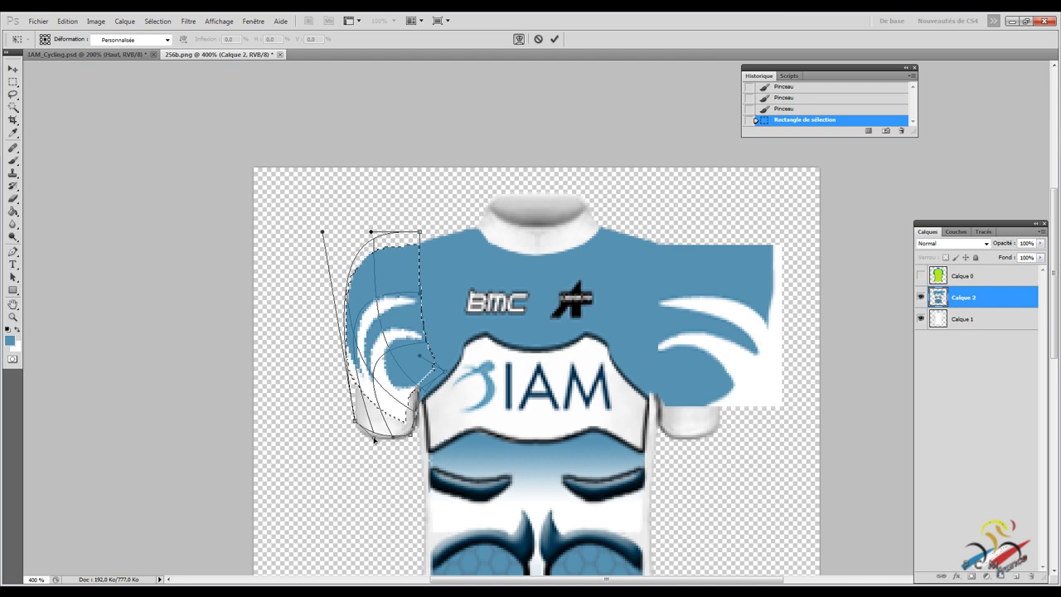
pyautogui.moveTo(322, 232); pyautogui.dragTo(362, 295)
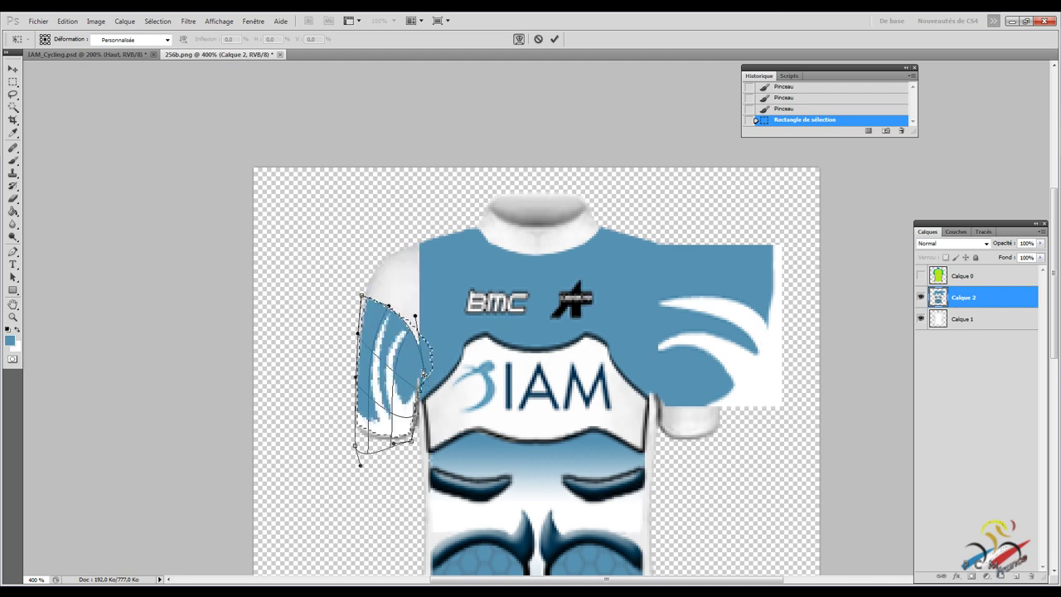
pyautogui.moveTo(426, 375); pyautogui.dragTo(424, 374)
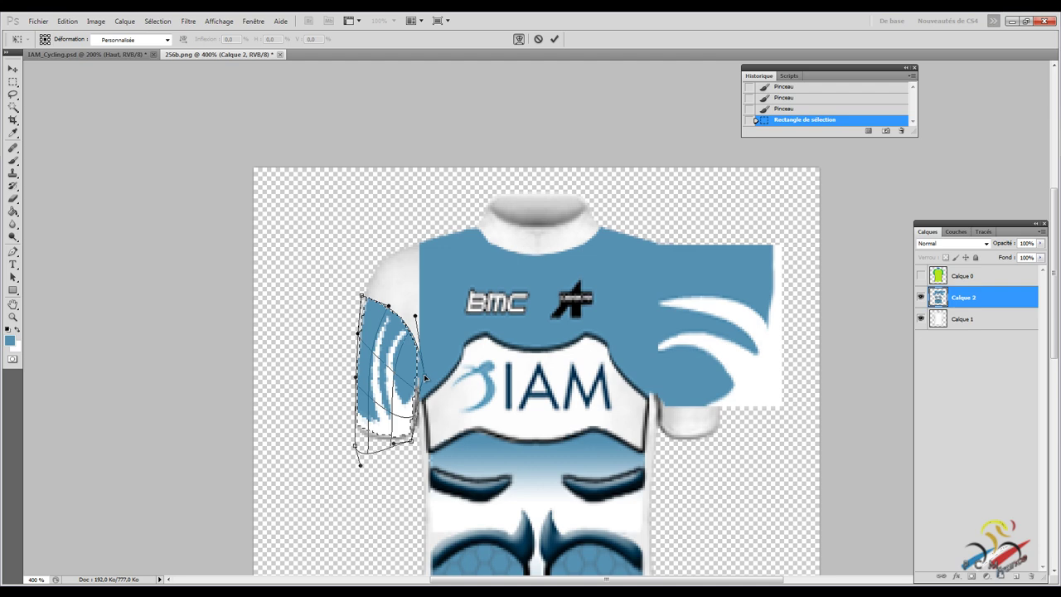
pyautogui.moveTo(388, 306); pyautogui.dragTo(390, 307)
pyautogui.moveTo(415, 317); pyautogui.dragTo(453, 326)
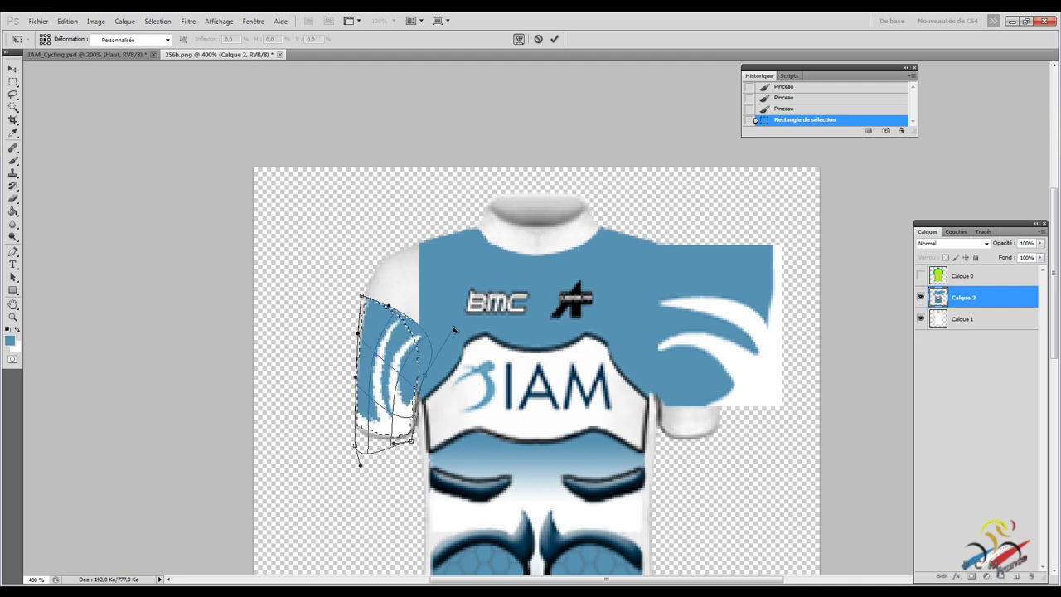
# Commit the sleeve warp and choose Désélectionner to drop the selection.
pyautogui.press('Return')
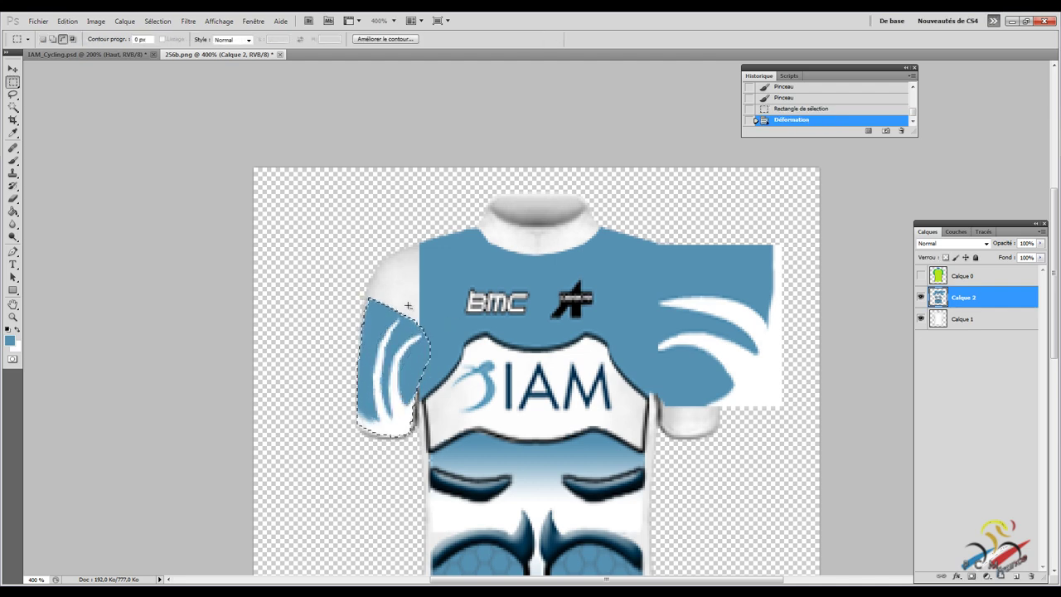
pyautogui.rightClick(390, 306)
pyautogui.click(419, 318)
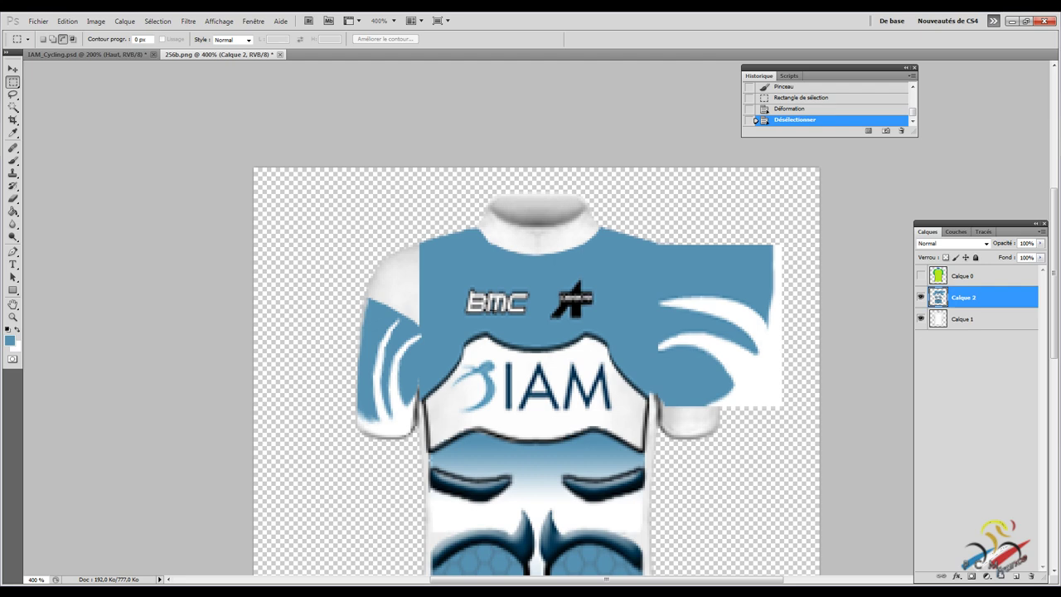
pyautogui.scroll(-2, 493, 309)
pyautogui.scroll(-1, 493, 308)
pyautogui.scroll(1, 492, 308)
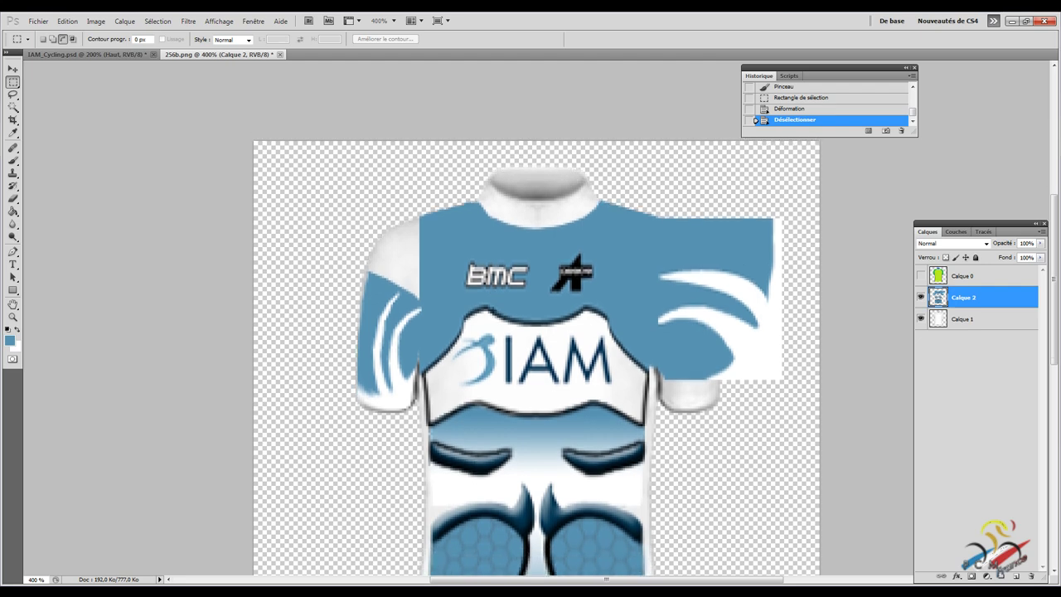
pyautogui.scroll(2, 492, 308)
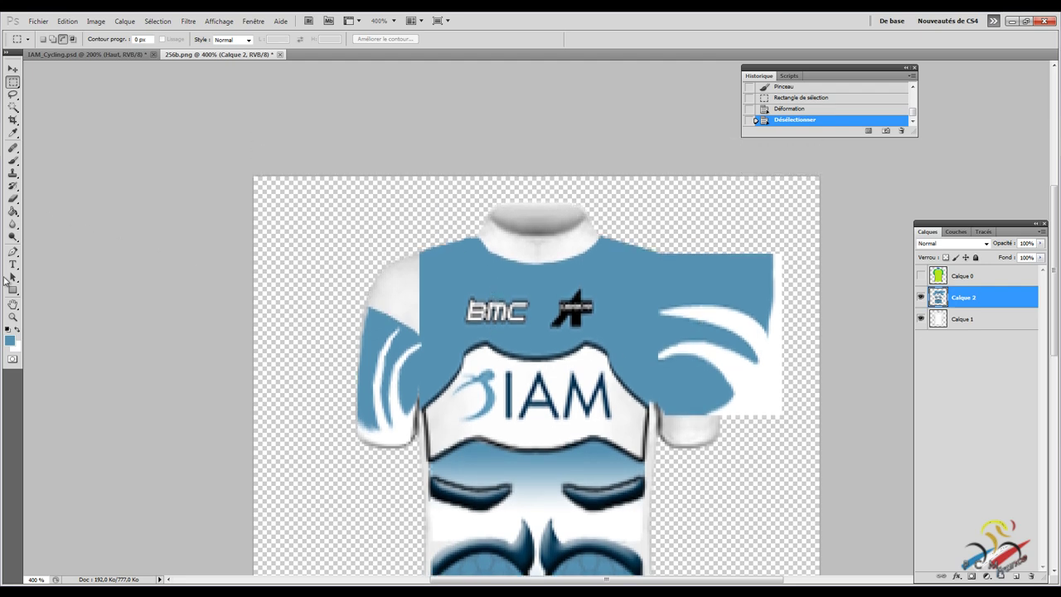
# Paint a small white touch-up low on the left sleeve with the Brush.
pyautogui.click(13, 160)
pyautogui.click(19, 332)
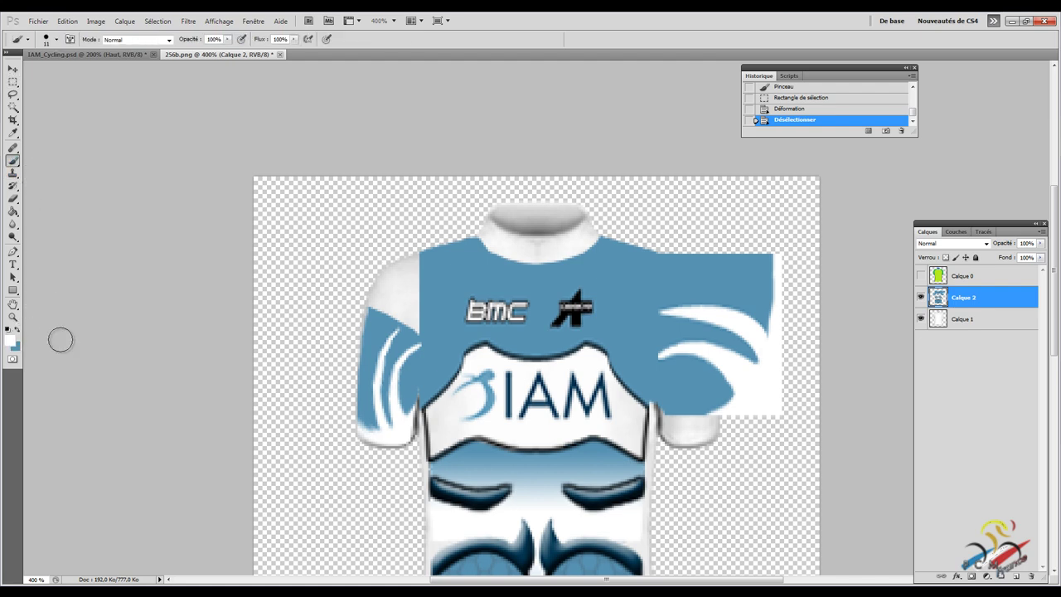
pyautogui.click(55, 39)
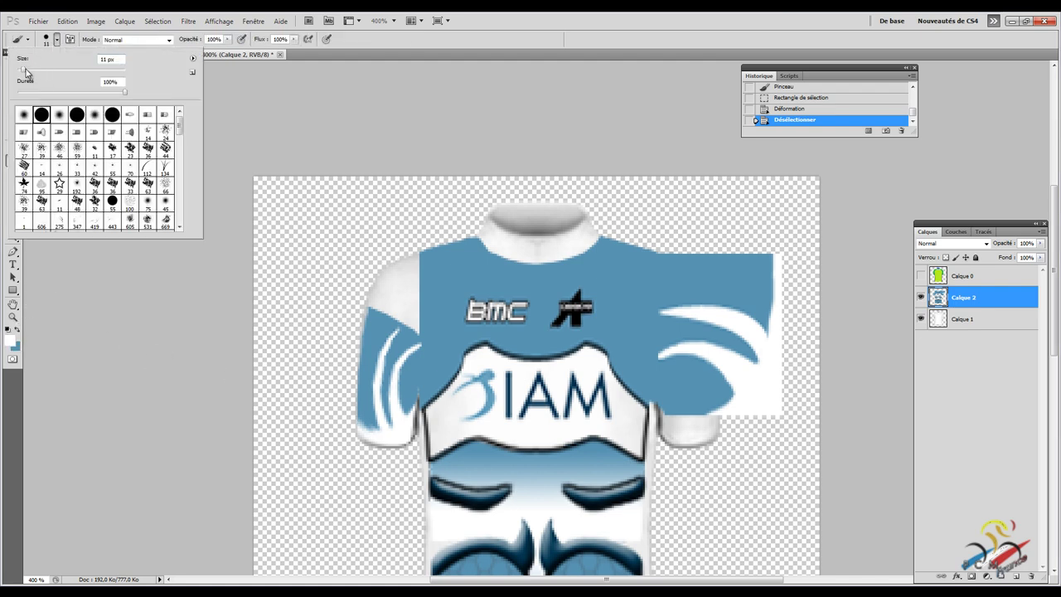
pyautogui.click(378, 441)
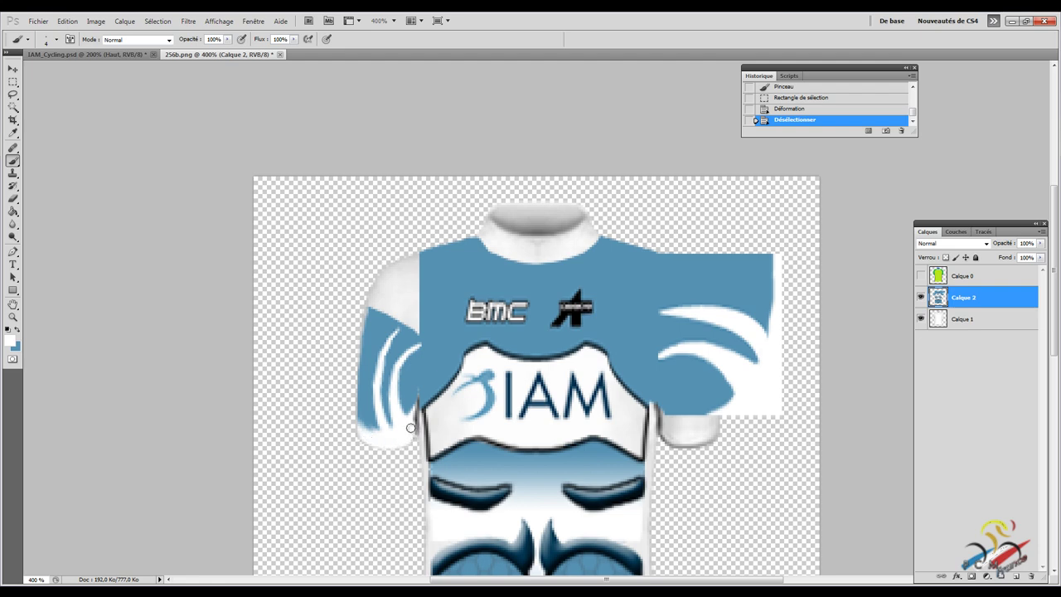
pyautogui.moveTo(372, 441); pyautogui.dragTo(380, 442)
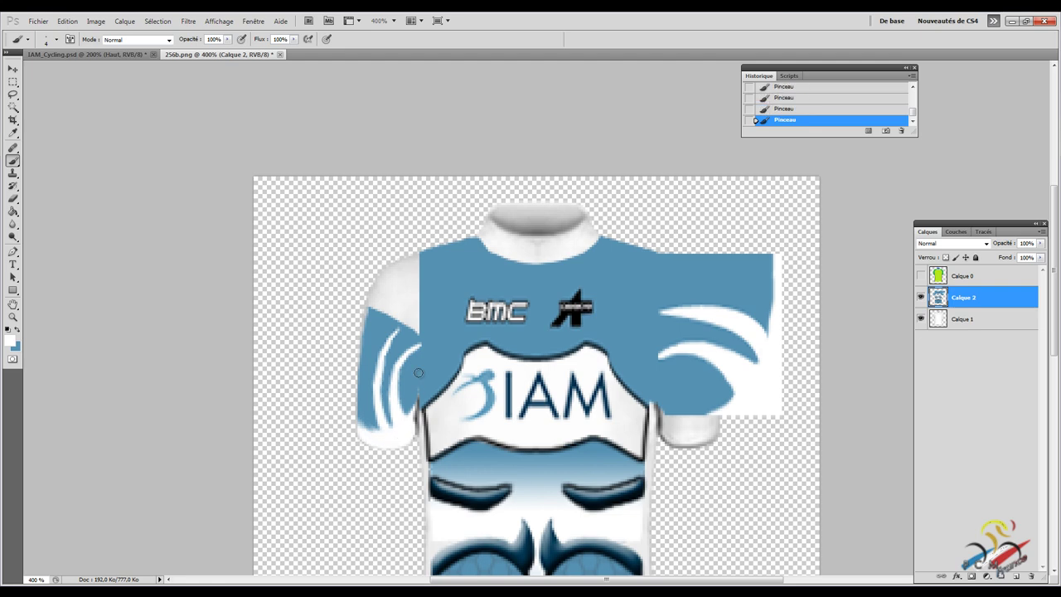
pyautogui.scroll(1, 399, 275)
# Switch back to blue at brush size 14 and paint the upper left sleeve blue.
pyautogui.click(17, 329)
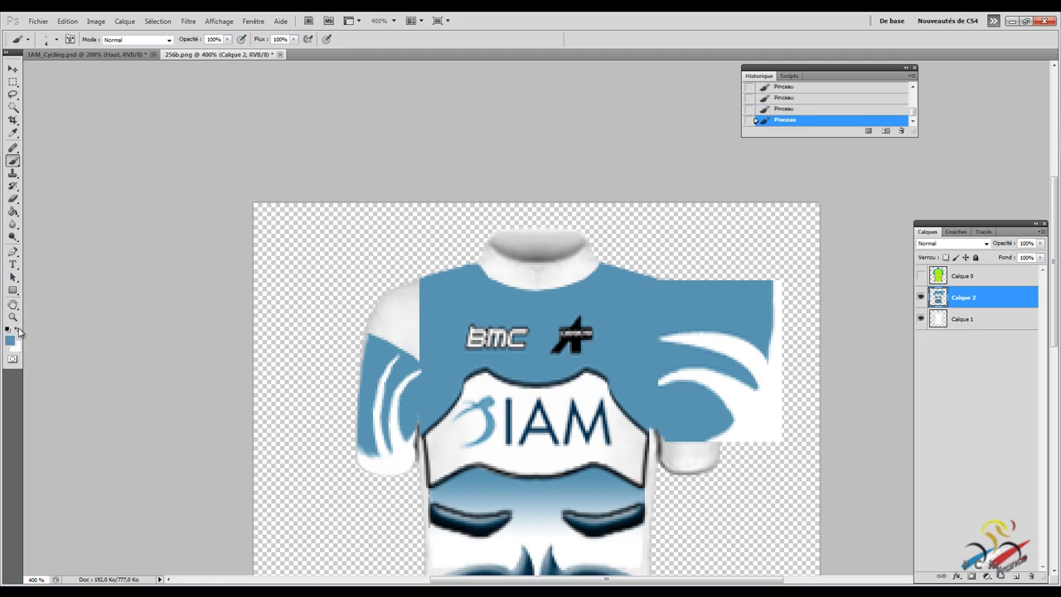
pyautogui.click(48, 39)
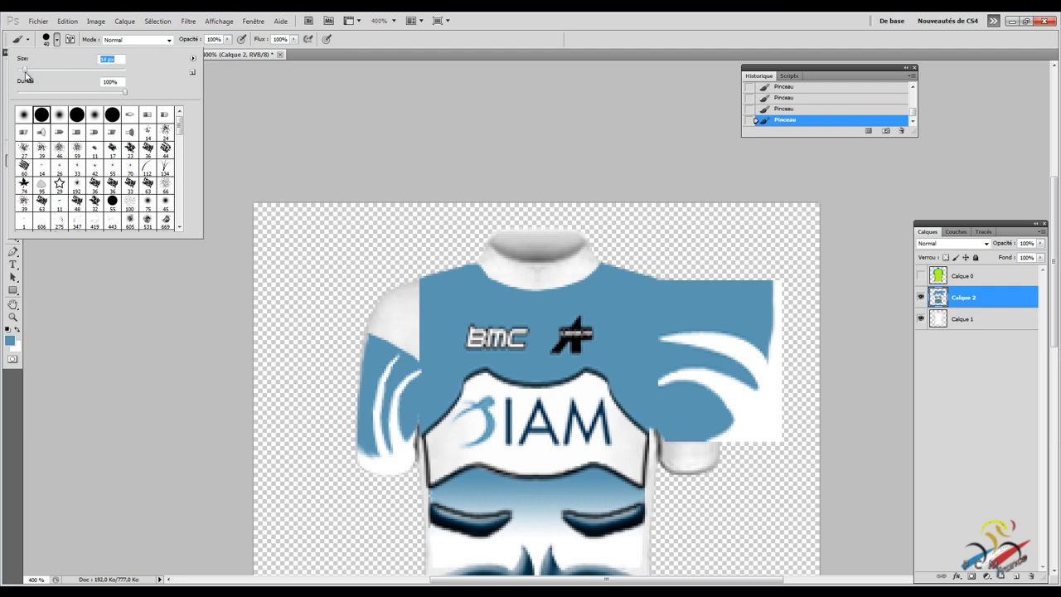
pyautogui.click(411, 345)
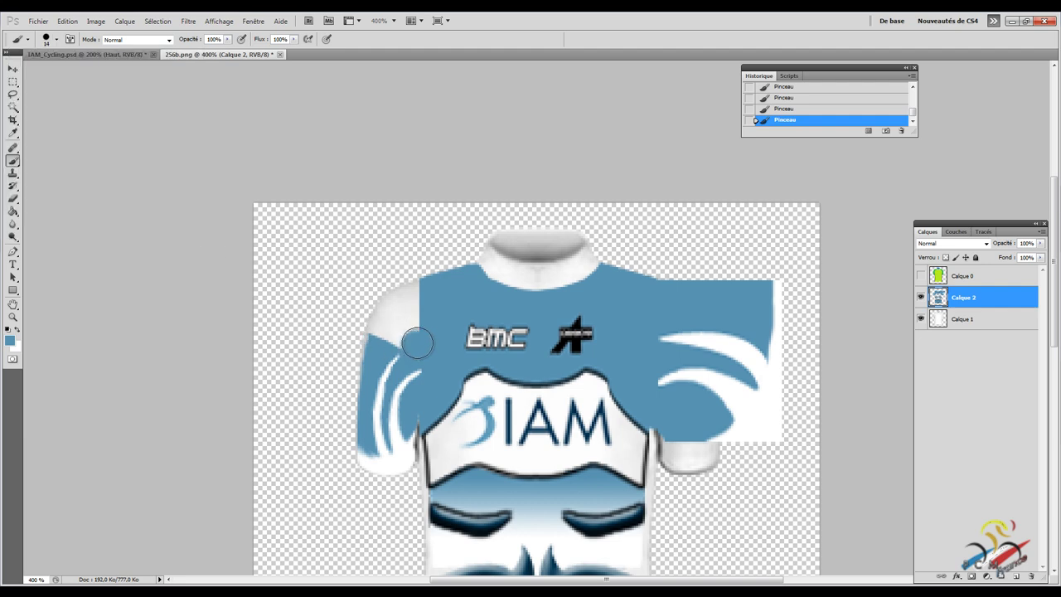
pyautogui.moveTo(417, 343)
pyautogui.mouseDown()
pyautogui.moveTo(404, 310)
pyautogui.moveTo(426, 296)
pyautogui.moveTo(403, 303)
pyautogui.moveTo(426, 291)
pyautogui.moveTo(386, 310)
pyautogui.moveTo(379, 337)
pyautogui.moveTo(384, 304)
pyautogui.mouseUp()
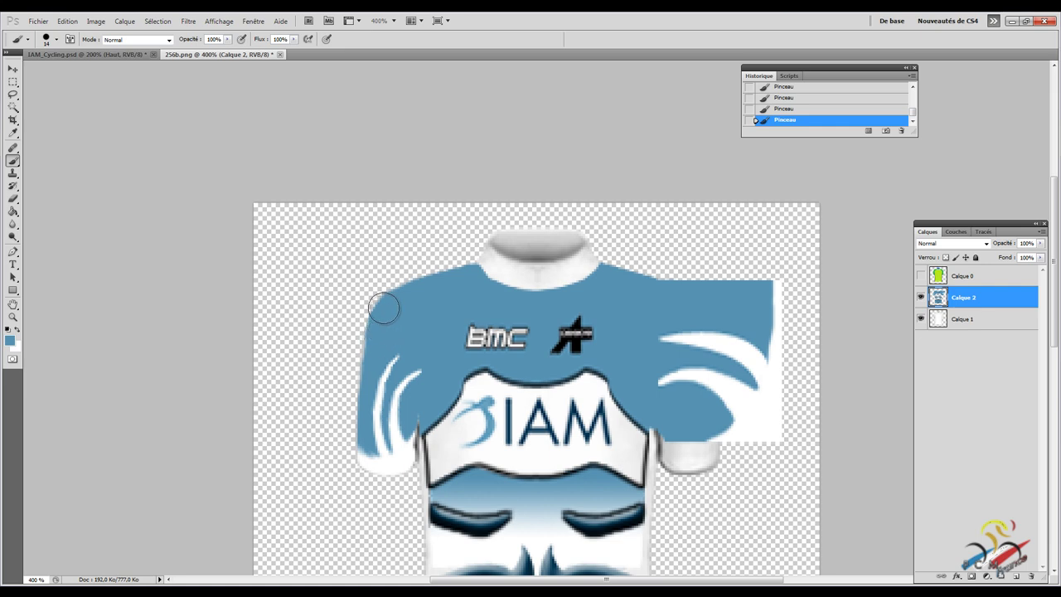
pyautogui.click(51, 43)
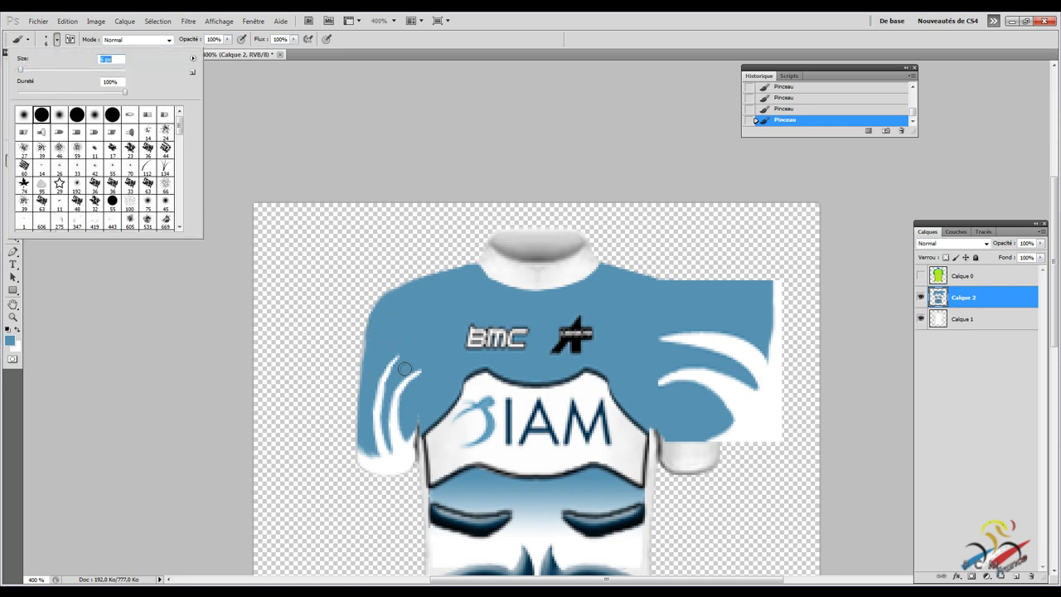
pyautogui.click(378, 341)
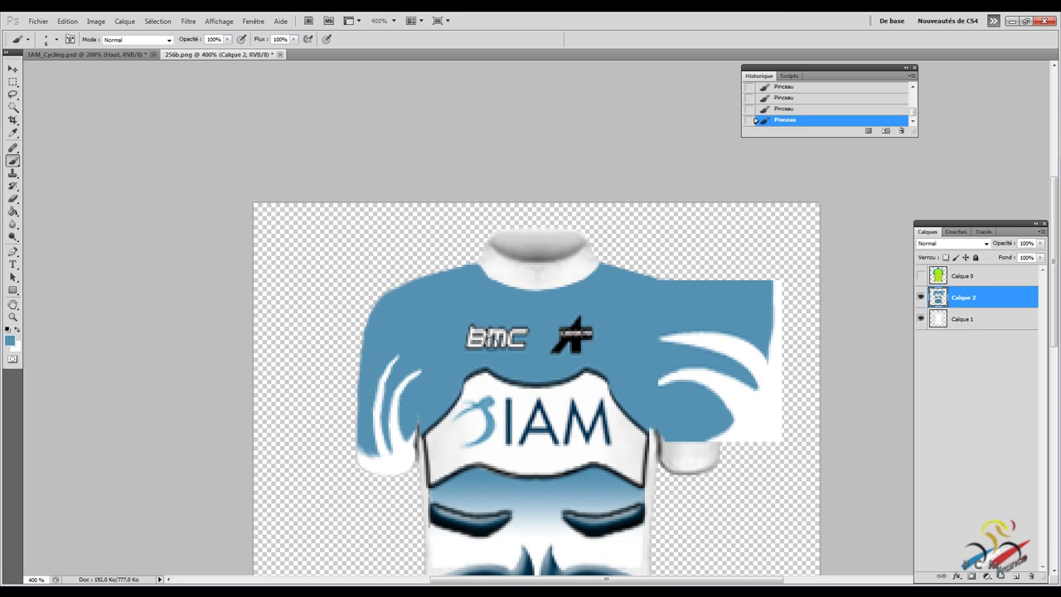
pyautogui.scroll(1, 493, 340)
pyautogui.scroll(1, 494, 357)
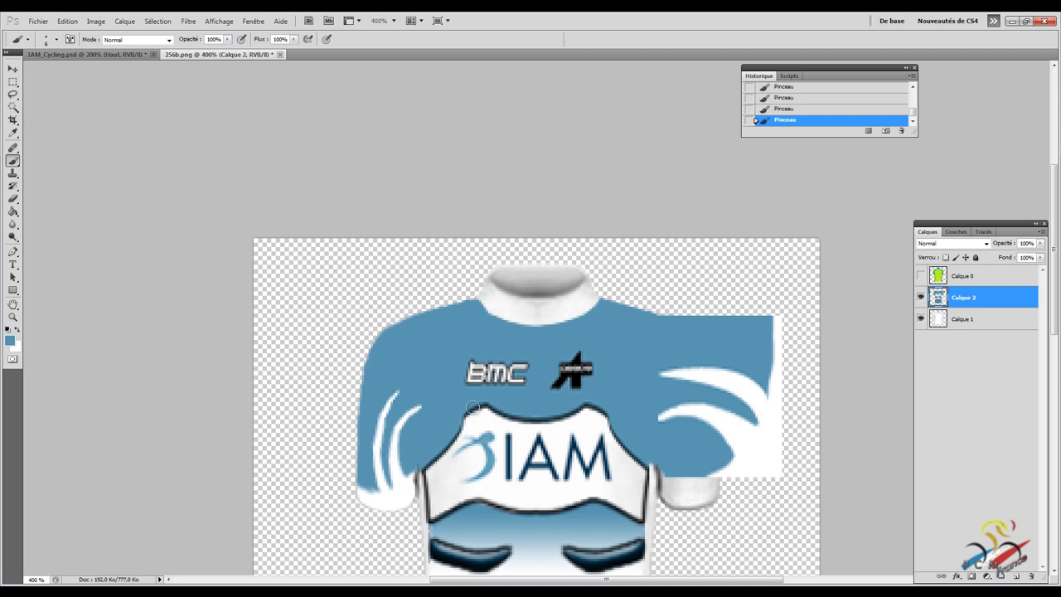
pyautogui.scroll(-1, 472, 407)
pyautogui.scroll(-3, 472, 407)
pyautogui.scroll(-3, 473, 406)
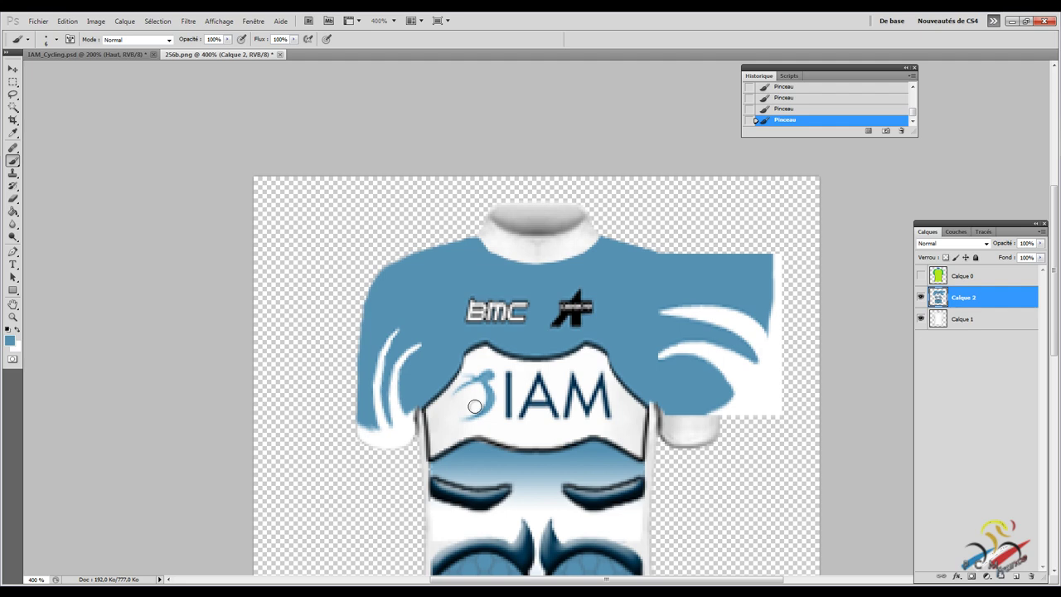
pyautogui.scroll(4, 488, 366)
pyautogui.scroll(4, 489, 362)
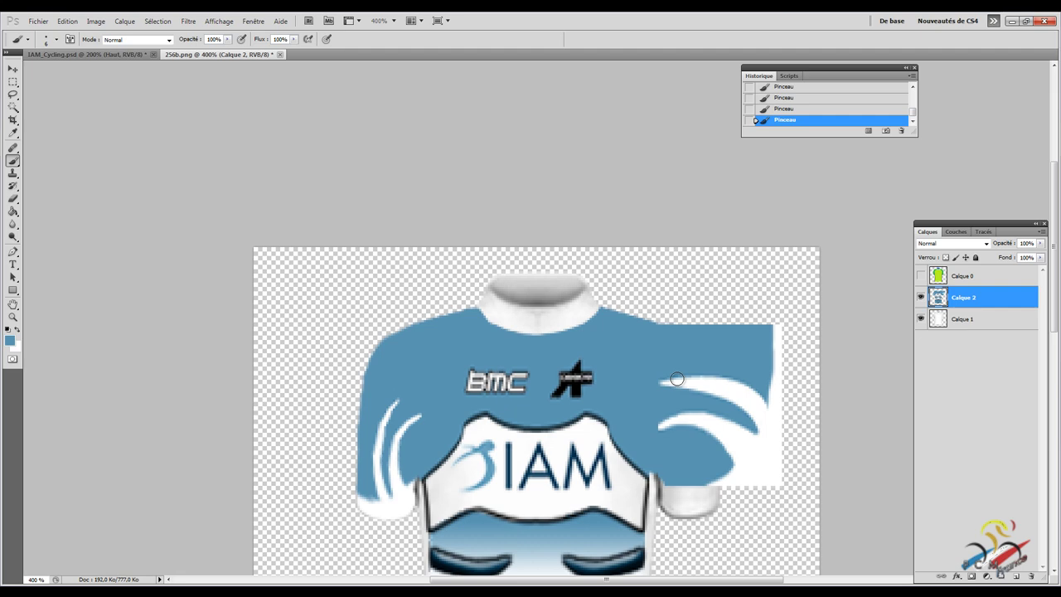
pyautogui.scroll(-3, 677, 379)
pyautogui.scroll(-2, 655, 365)
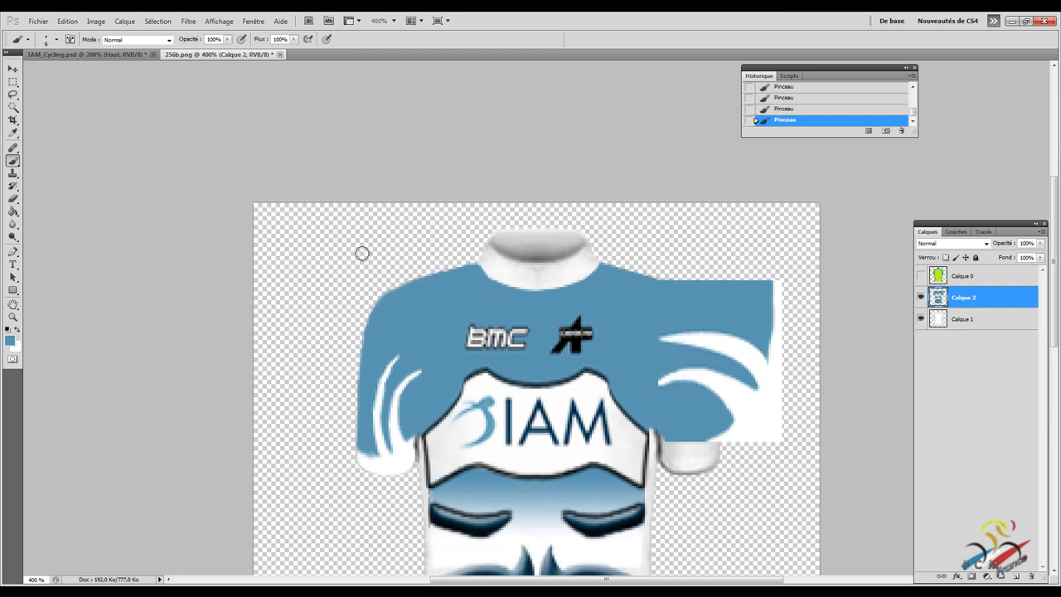
# Marquee the left sleeve, undo a stray strip, and add a small box into the chest.
pyautogui.click(11, 86)
pyautogui.click(193, 326)
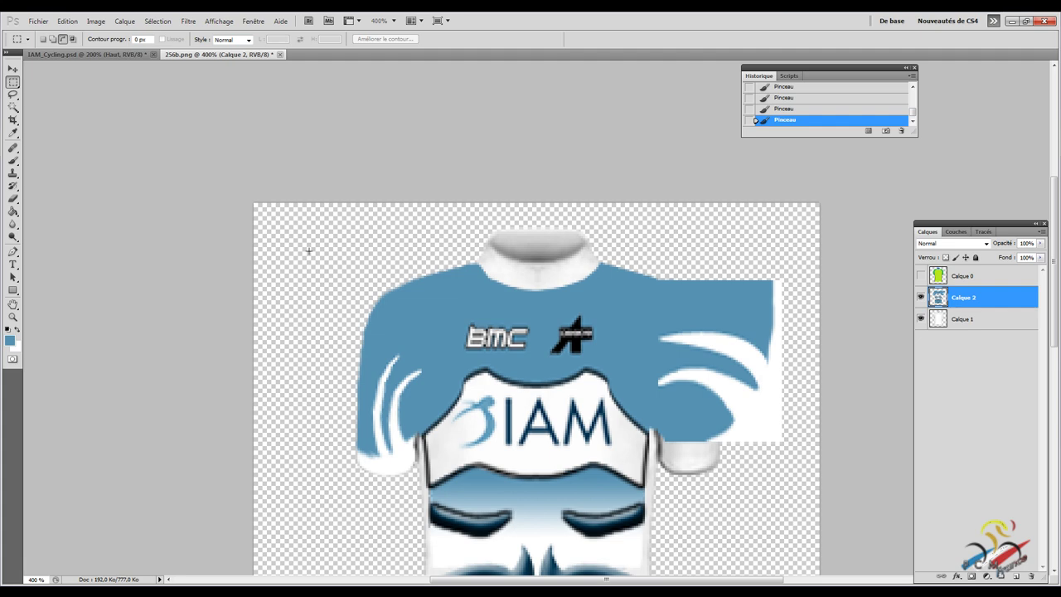
pyautogui.moveTo(347, 383); pyautogui.dragTo(422, 487)
pyautogui.moveTo(422, 487); pyautogui.dragTo(417, 478)
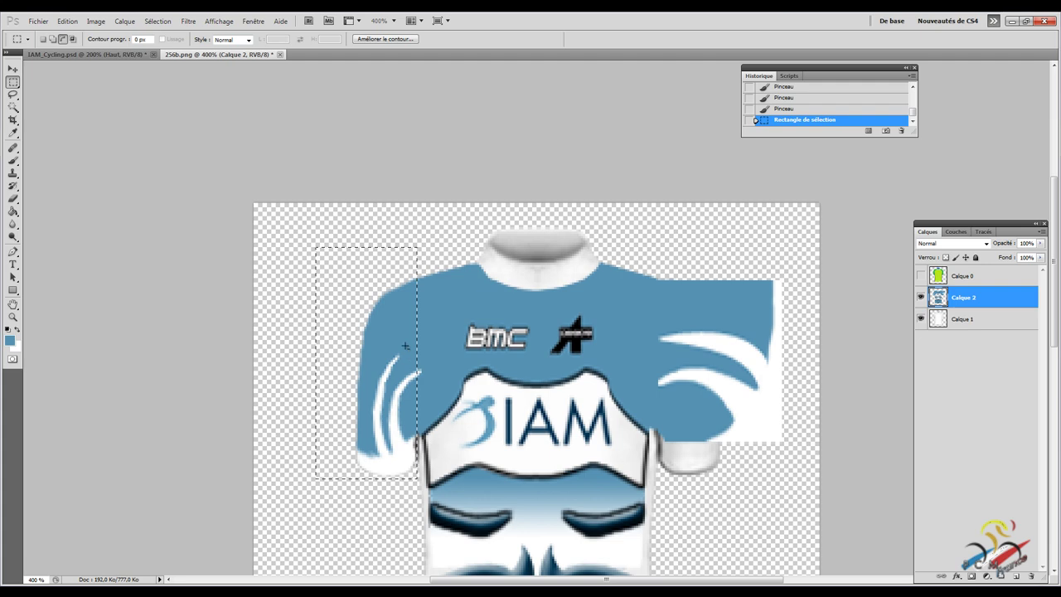
pyautogui.moveTo(403, 334); pyautogui.dragTo(362, 339)
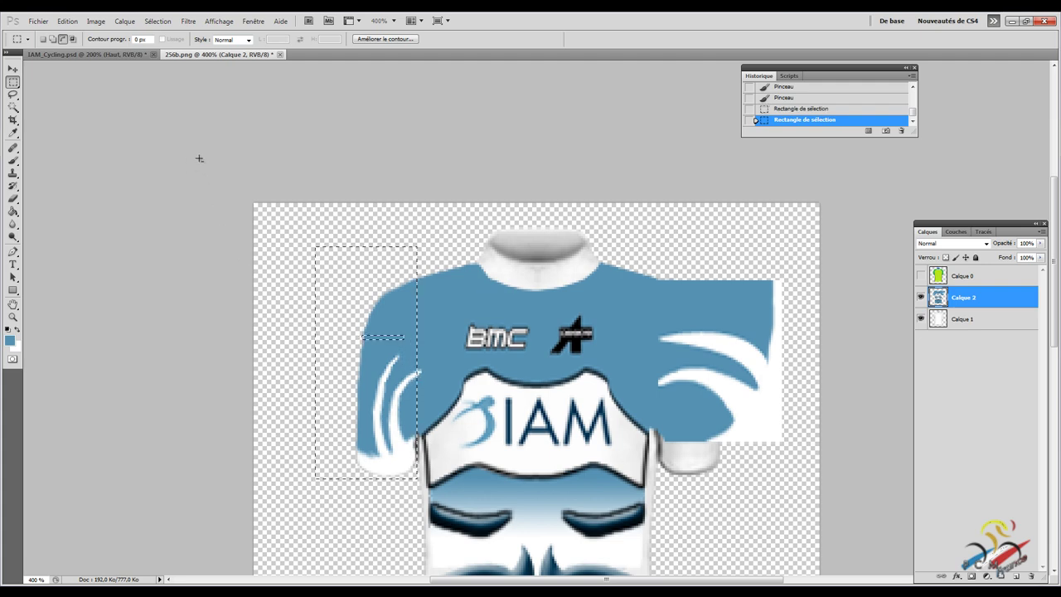
pyautogui.click(764, 109)
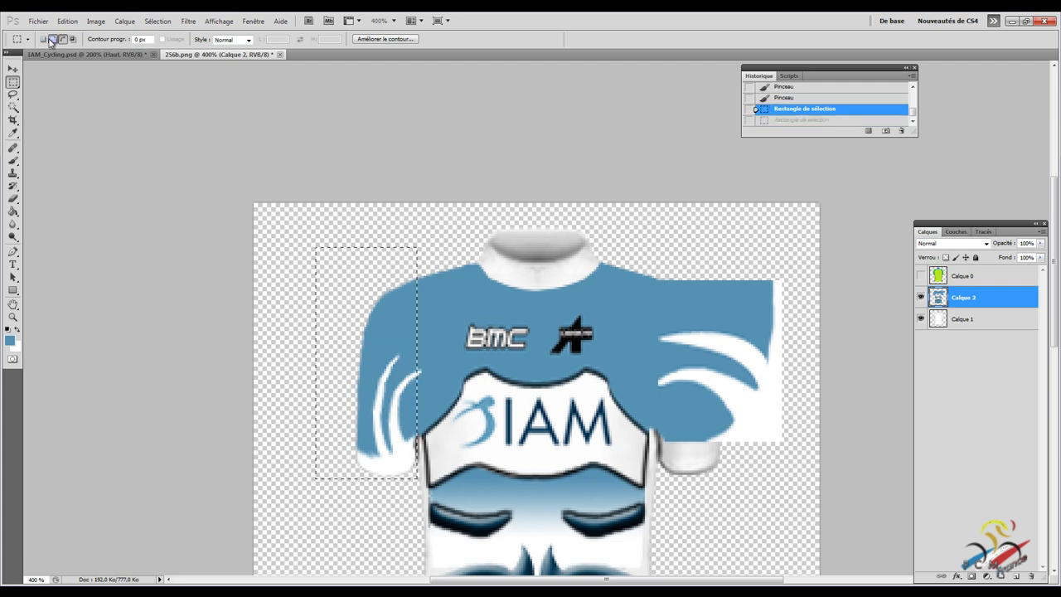
pyautogui.click(52, 39)
pyautogui.moveTo(404, 358); pyautogui.dragTo(426, 398)
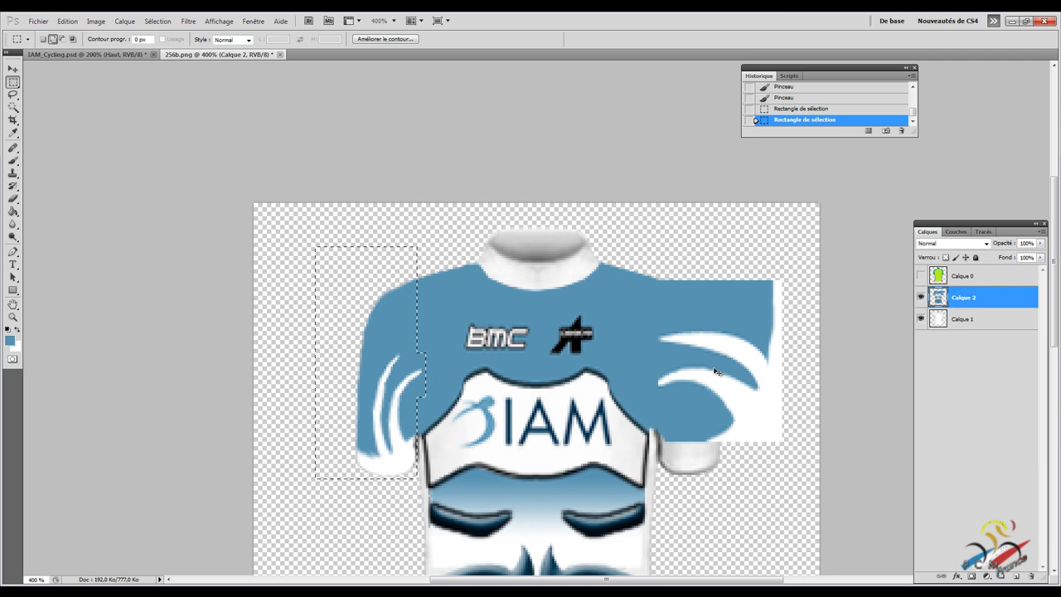
# Paste the sleeve piece, flip it horizontally, and move it toward the right sleeve.
pyautogui.hotkey('ctrl', 'v')
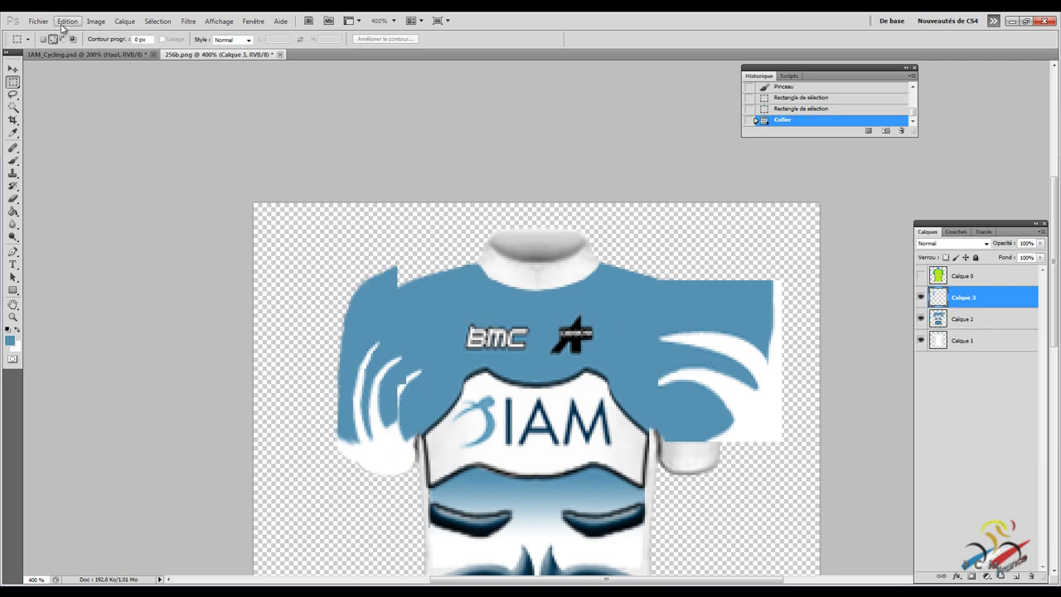
pyautogui.click(66, 21)
pyautogui.moveTo(87, 236)
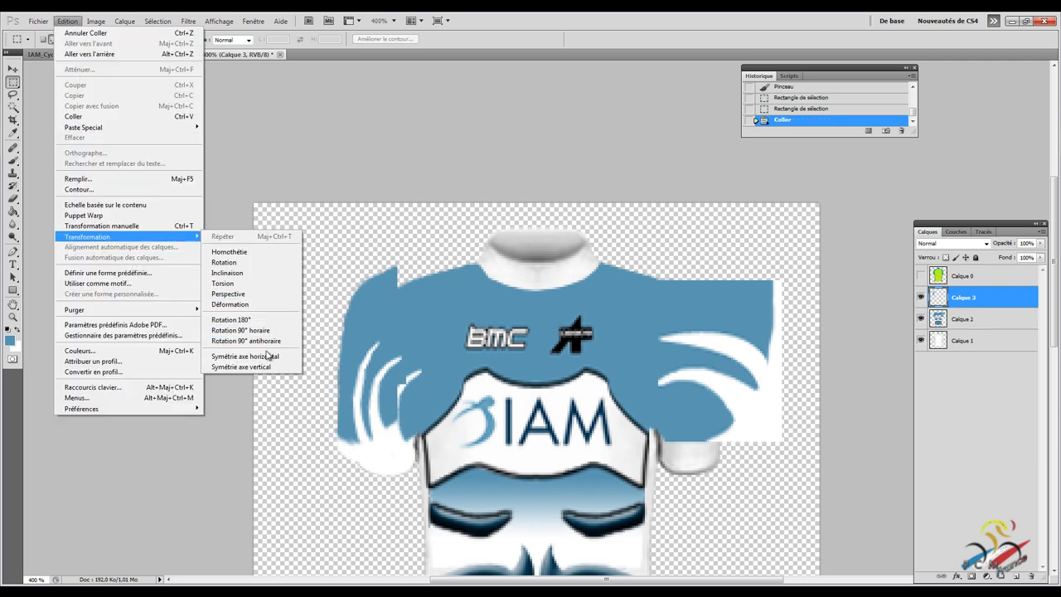
pyautogui.click(268, 355)
pyautogui.click(14, 70)
pyautogui.moveTo(292, 207)
pyautogui.mouseDown()
pyautogui.moveTo(457, 209)
pyautogui.moveTo(460, 141)
pyautogui.mouseUp()
# On Calque 2, erase three leftover areas of the old right sleeve.
pyautogui.click(962, 318)
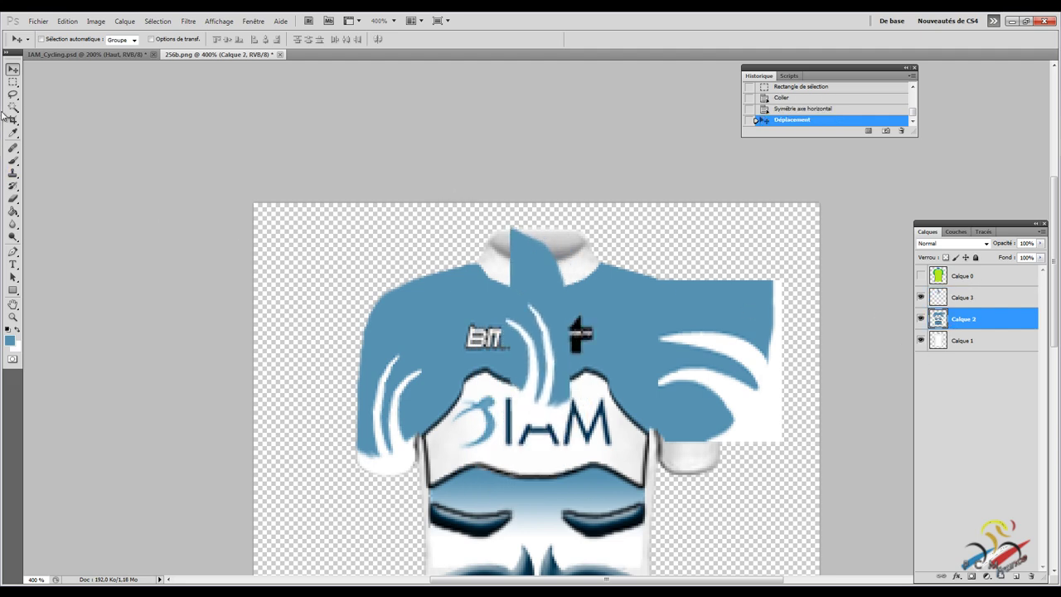
pyautogui.click(13, 81)
pyautogui.moveTo(819, 238); pyautogui.dragTo(691, 468)
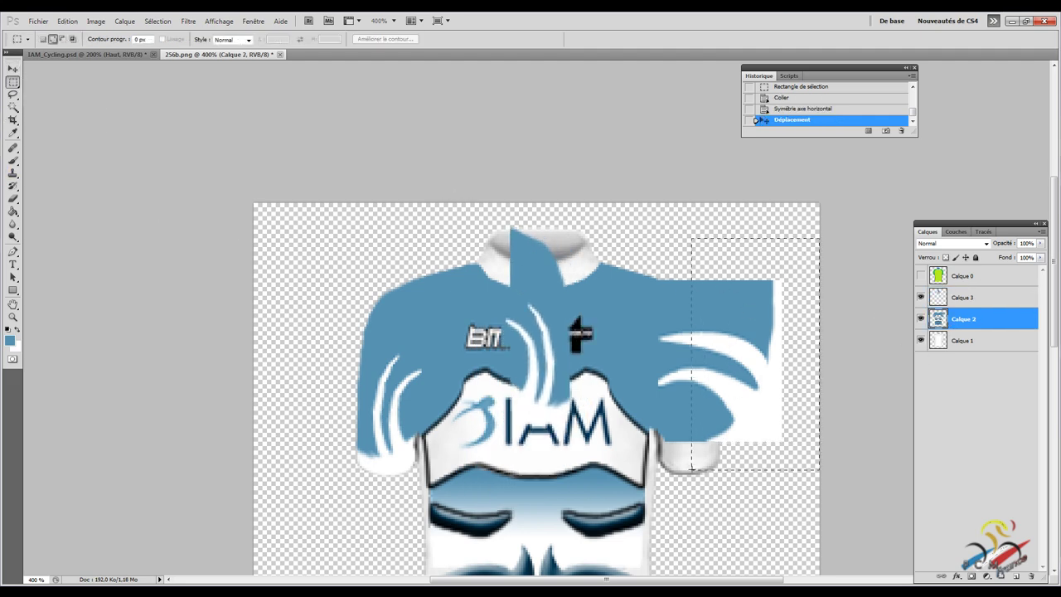
pyautogui.press('Delete')
pyautogui.rightClick(715, 349)
pyautogui.click(728, 355)
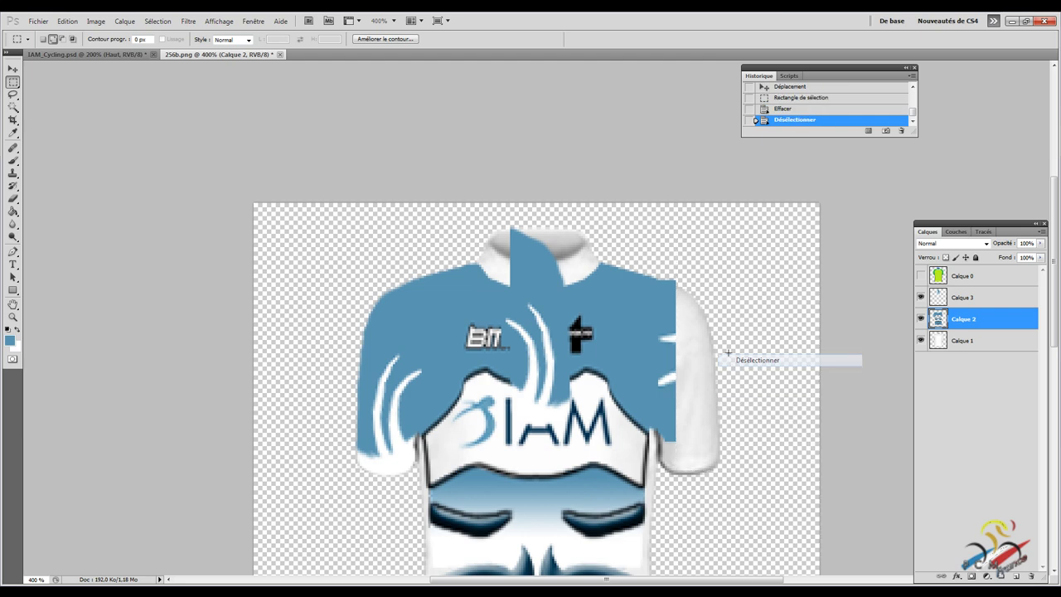
pyautogui.moveTo(693, 329); pyautogui.dragTo(652, 399)
pyautogui.press('Delete')
pyautogui.rightClick(660, 362)
pyautogui.click(673, 371)
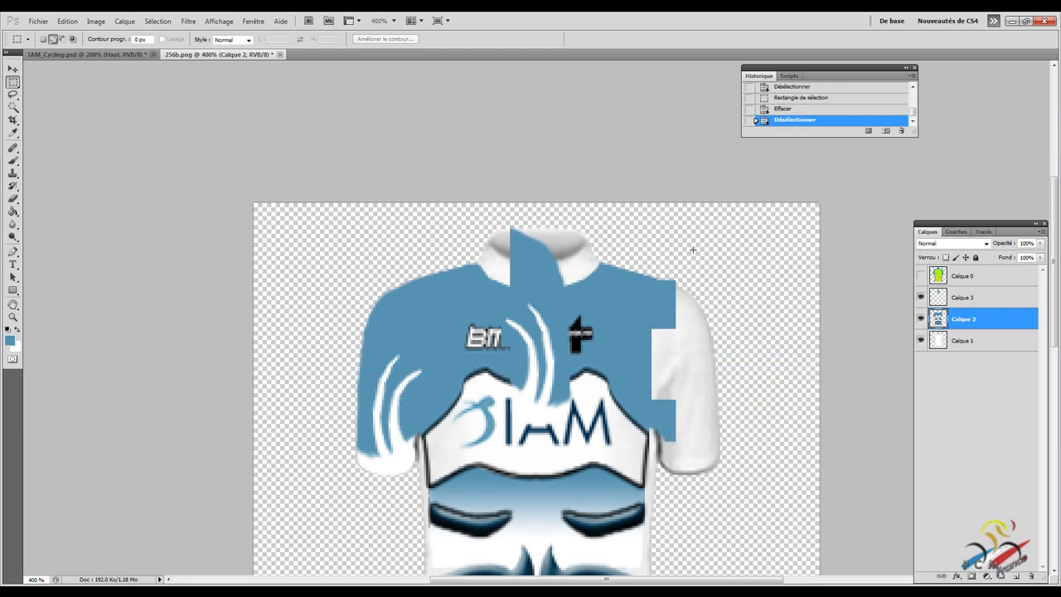
pyautogui.moveTo(692, 248); pyautogui.dragTo(660, 295)
pyautogui.press('Delete')
pyautogui.rightClick(673, 284)
pyautogui.click(686, 292)
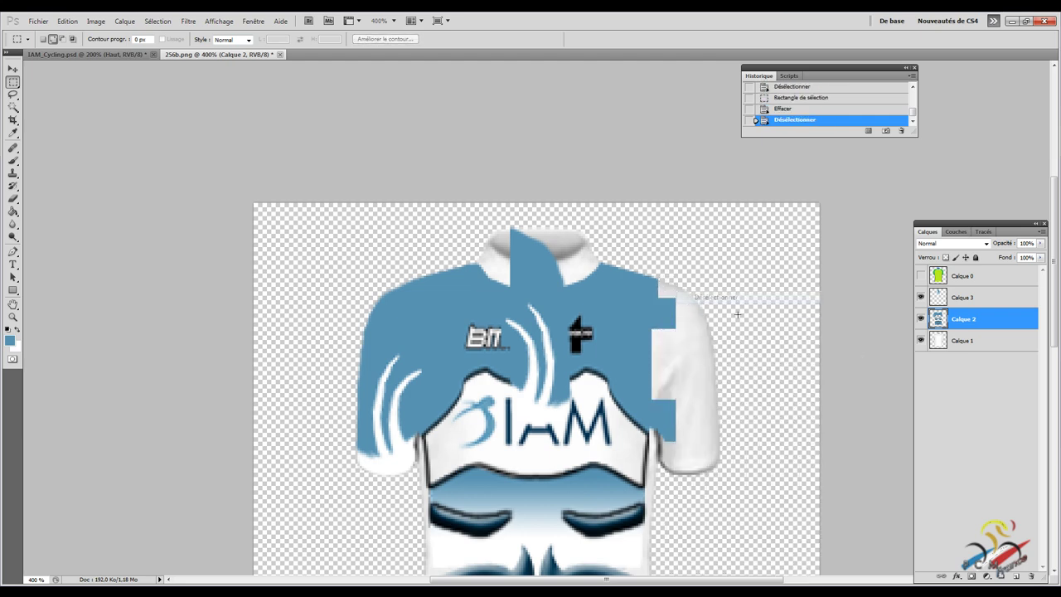
# Place the mirrored sleeve over the right sleeve and nudge it into alignment with arrow keys.
pyautogui.click(952, 300)
pyautogui.click(13, 69)
pyautogui.moveTo(171, 184)
pyautogui.mouseDown()
pyautogui.moveTo(285, 245)
pyautogui.moveTo(362, 262)
pyautogui.mouseUp()
pyautogui.press('Left')
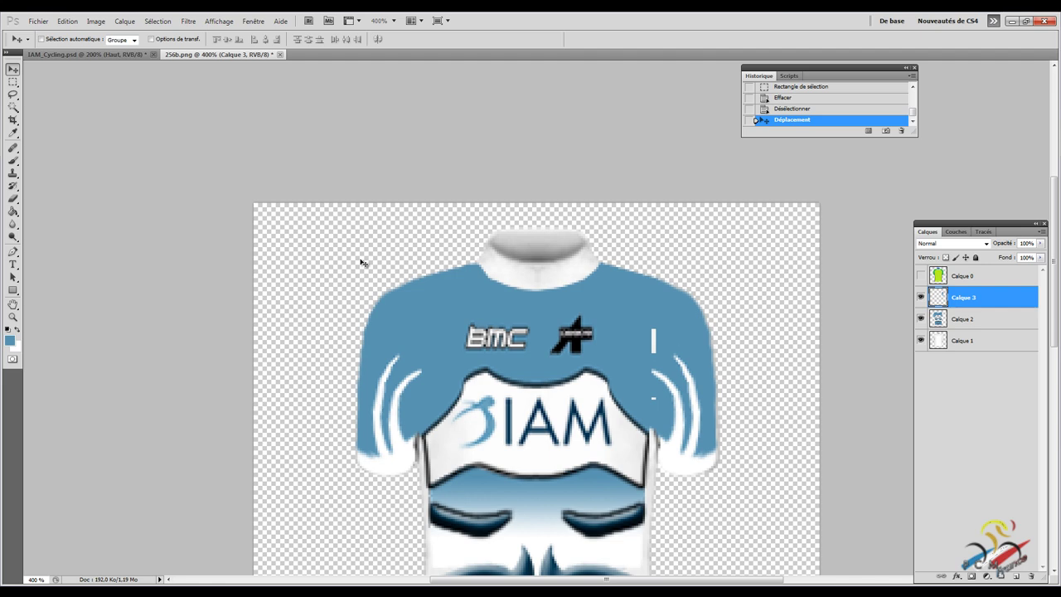
pyautogui.press('Right')
pyautogui.press('Left')
pyautogui.press('Right')
pyautogui.press('Left')
pyautogui.press('Right')
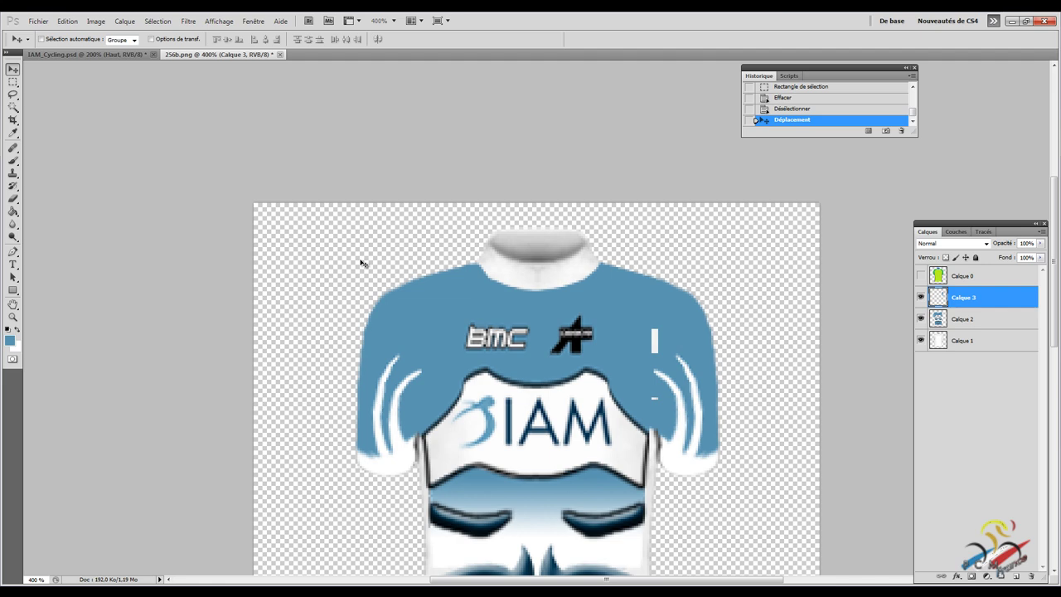
pyautogui.press('Left')
pyautogui.press('Right')
# Merge the mirrored sleeve layer down into Calque 2 and paint the stray white marks blue.
pyautogui.rightClick(952, 302)
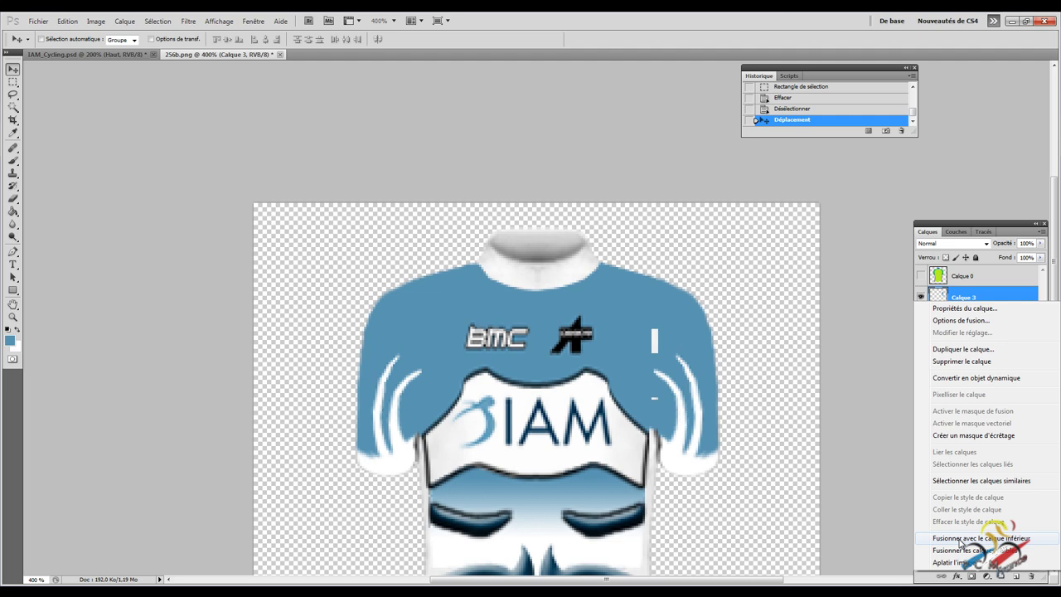
pyautogui.click(962, 538)
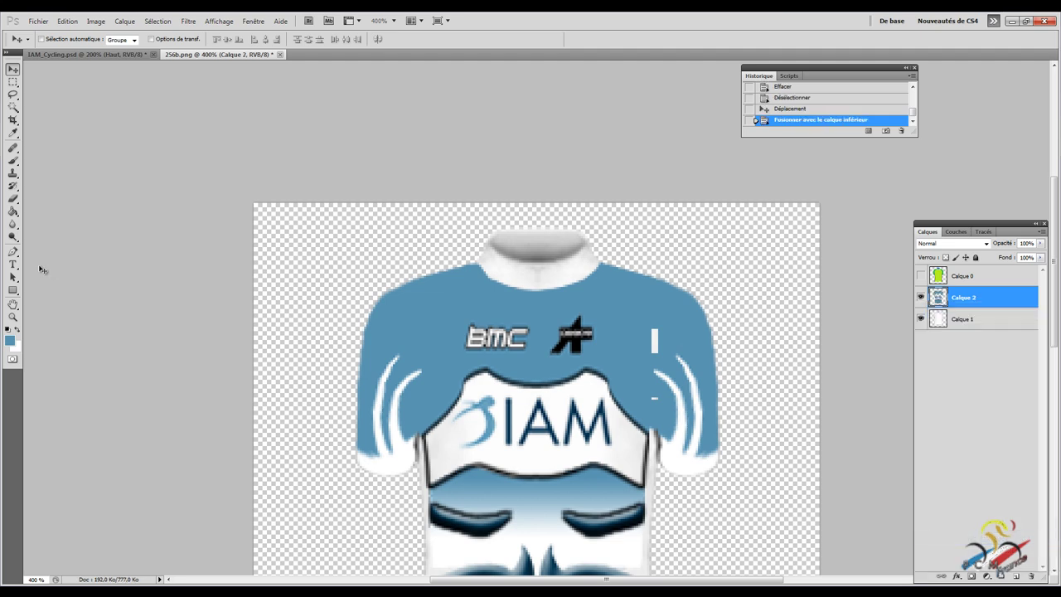
pyautogui.click(13, 160)
pyautogui.moveTo(655, 391); pyautogui.dragTo(655, 402)
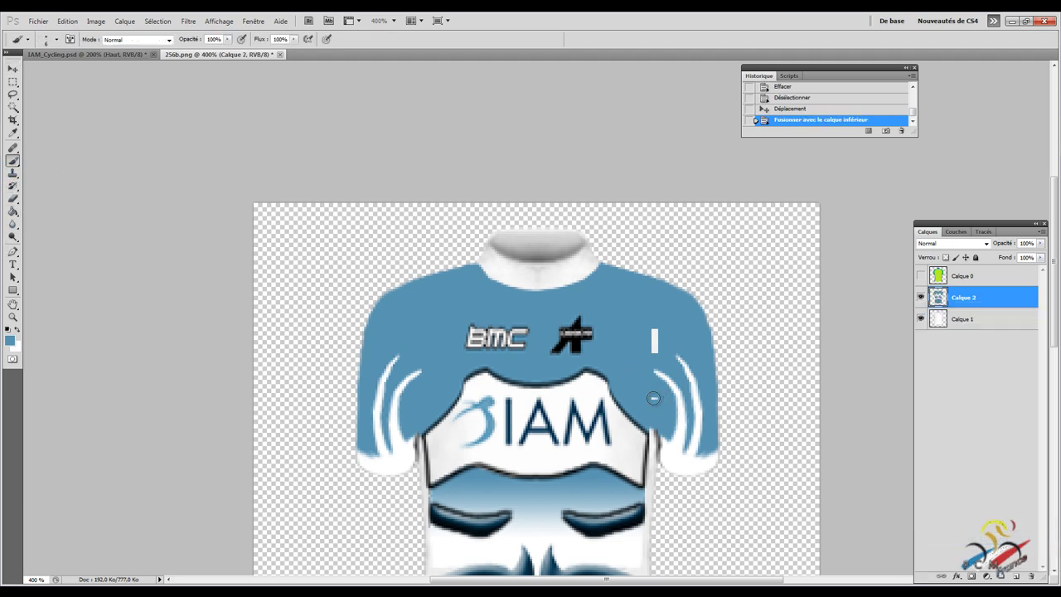
pyautogui.moveTo(654, 332); pyautogui.dragTo(628, 372)
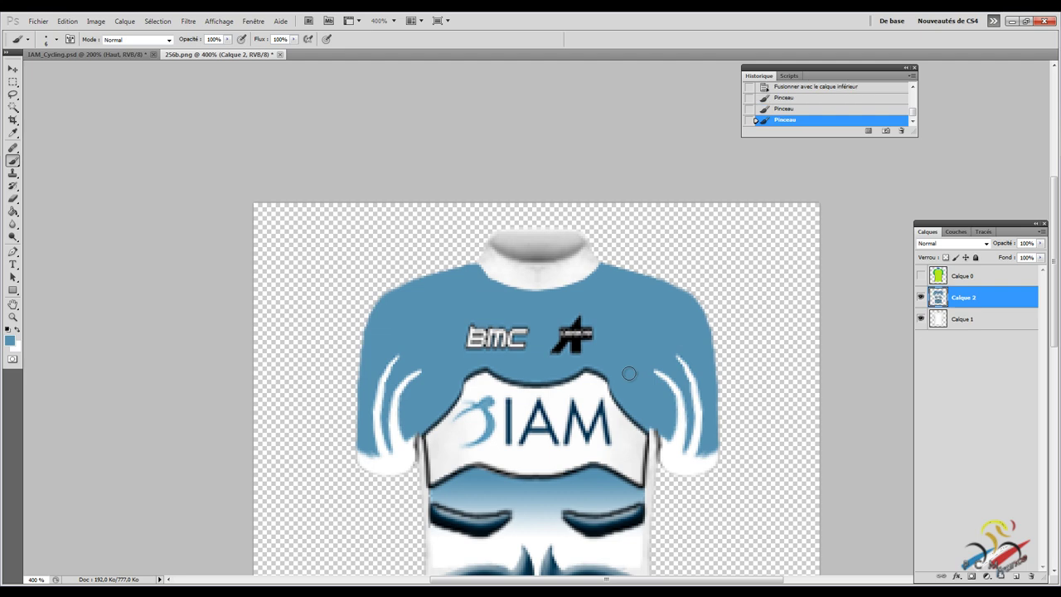
pyautogui.scroll(-1, 629, 371)
pyautogui.scroll(-3, 629, 370)
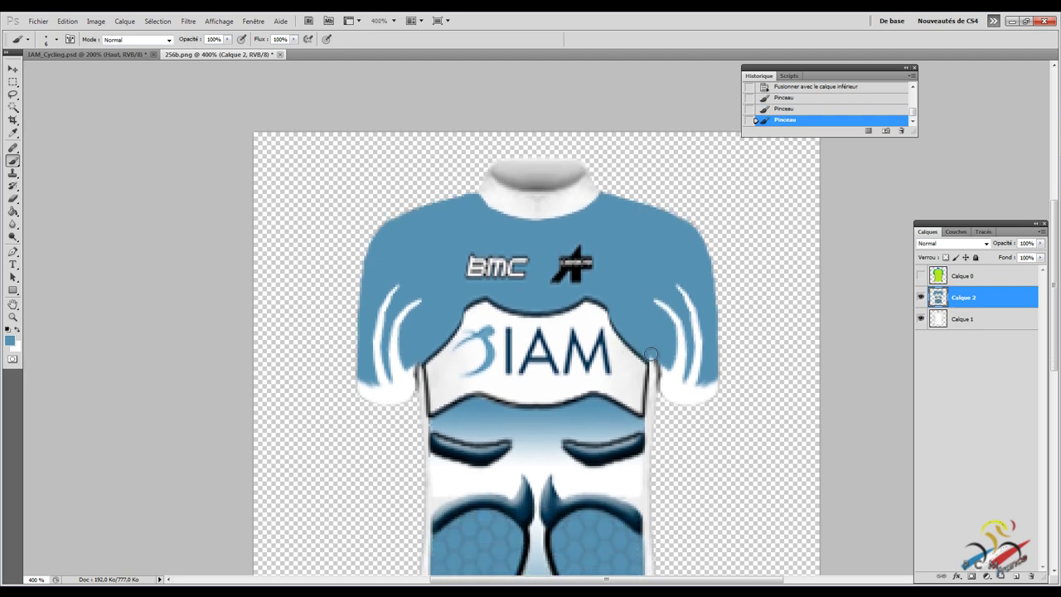
pyautogui.moveTo(651, 352); pyautogui.dragTo(641, 340)
pyautogui.scroll(-3, 641, 340)
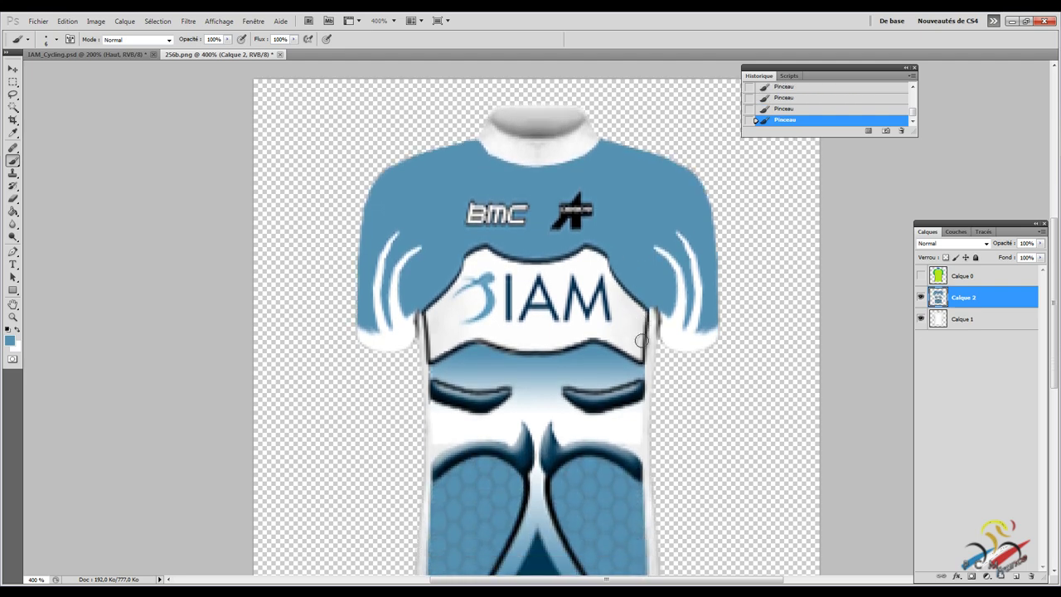
pyautogui.scroll(-2, 643, 340)
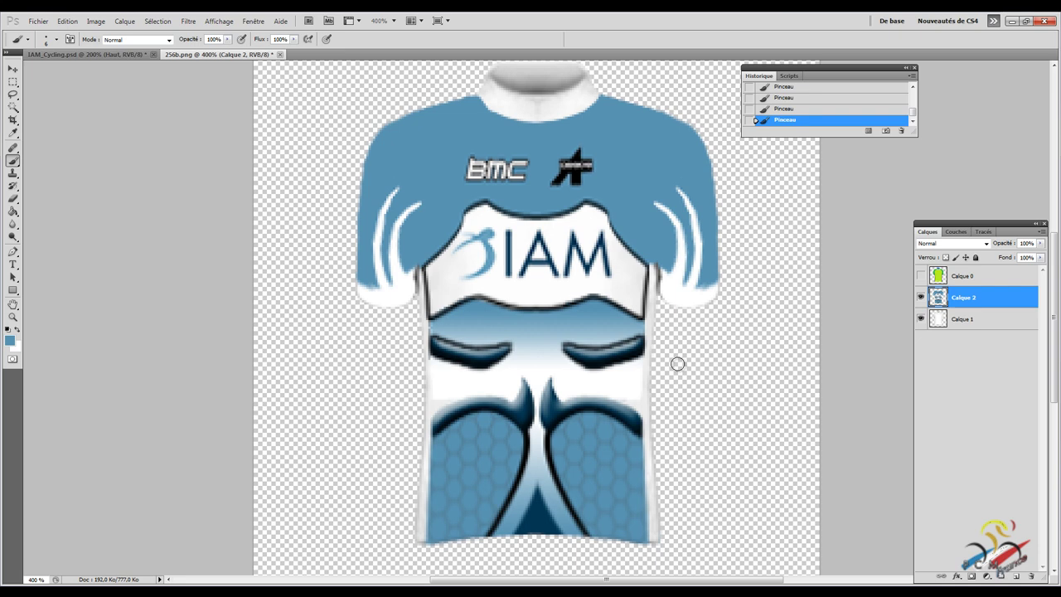
pyautogui.scroll(3, 678, 363)
pyautogui.scroll(2, 677, 363)
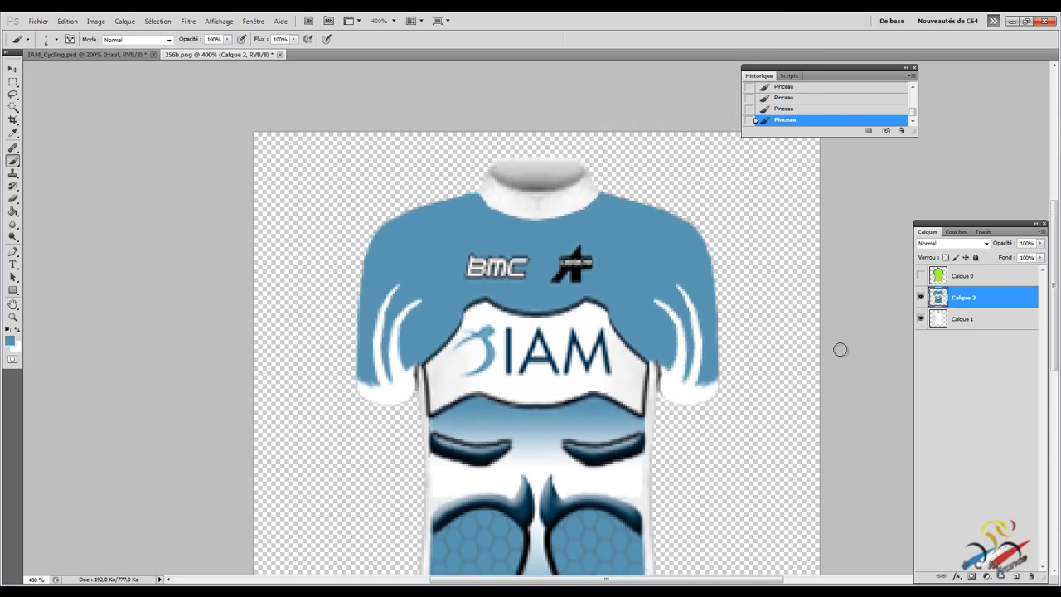
# Show the green Calque 0 layer again to compare against the design.
pyautogui.click(921, 276)
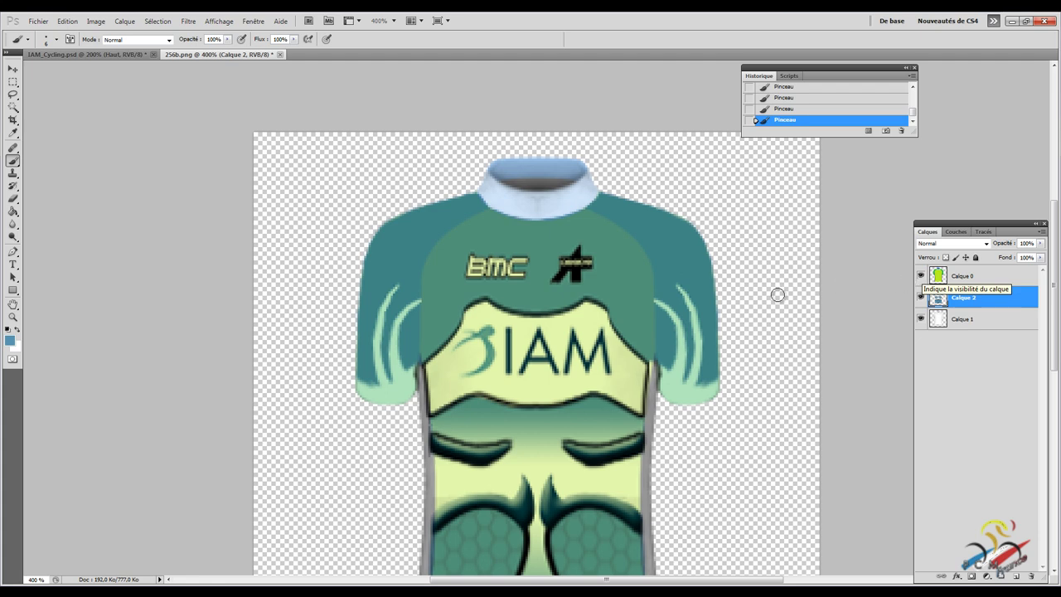
pyautogui.scroll(-2, 713, 302)
pyautogui.scroll(-2, 663, 310)
pyautogui.scroll(-1, 663, 310)
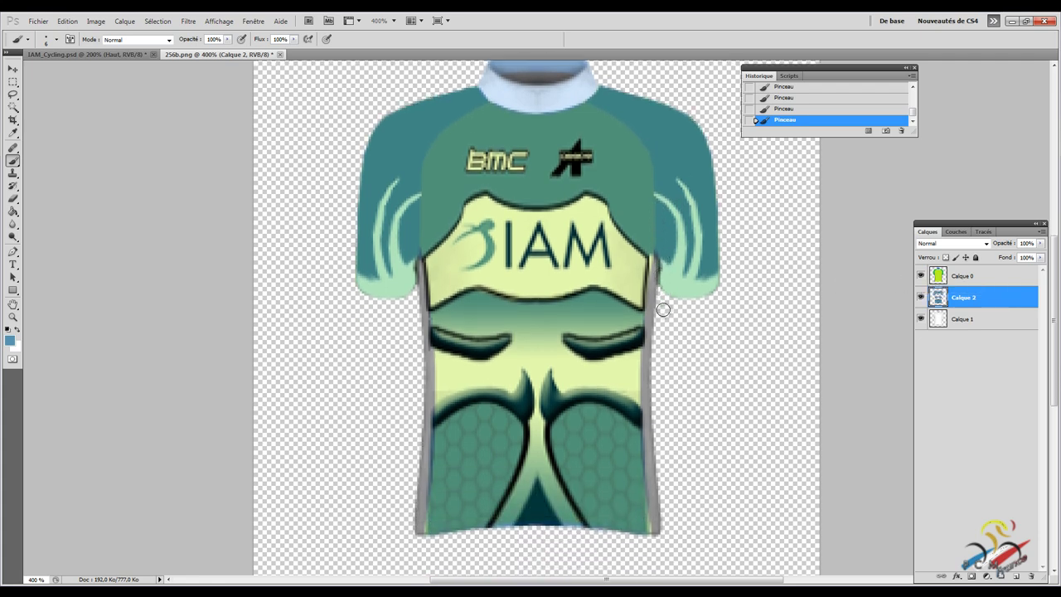
pyautogui.scroll(3, 663, 310)
pyautogui.scroll(2, 663, 310)
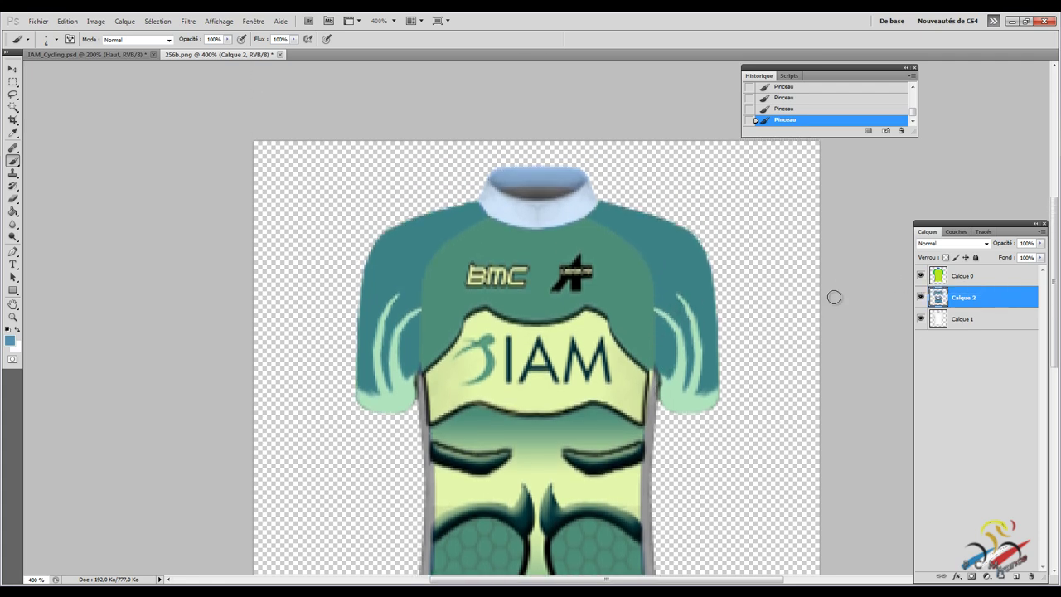
# Hide Calque 0, move Calque 1 above the design, and set its blend mode to Produit.
pyautogui.click(920, 276)
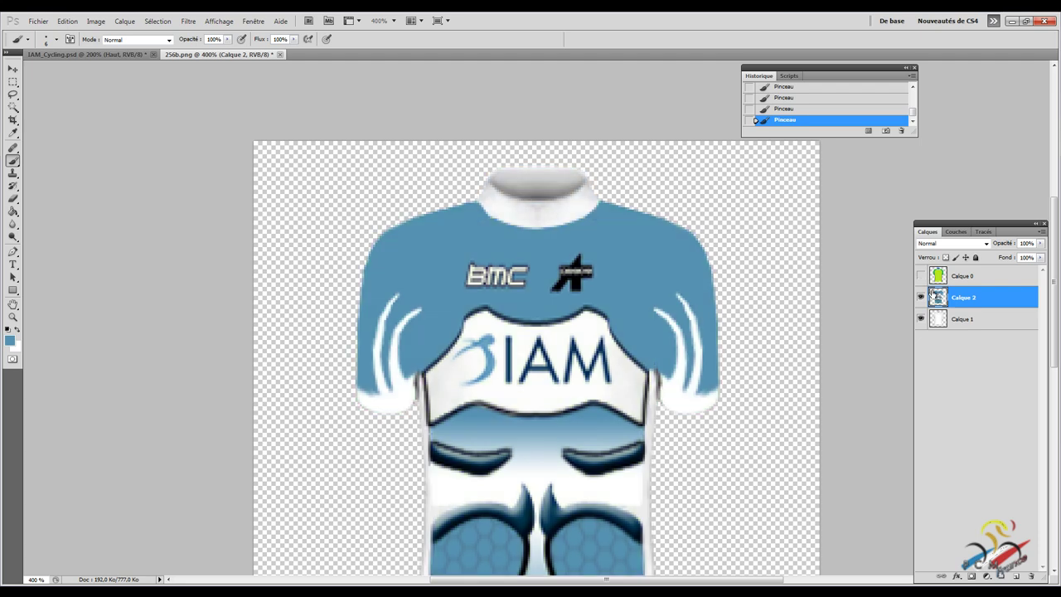
pyautogui.click(940, 325)
pyautogui.moveTo(940, 326); pyautogui.dragTo(920, 294)
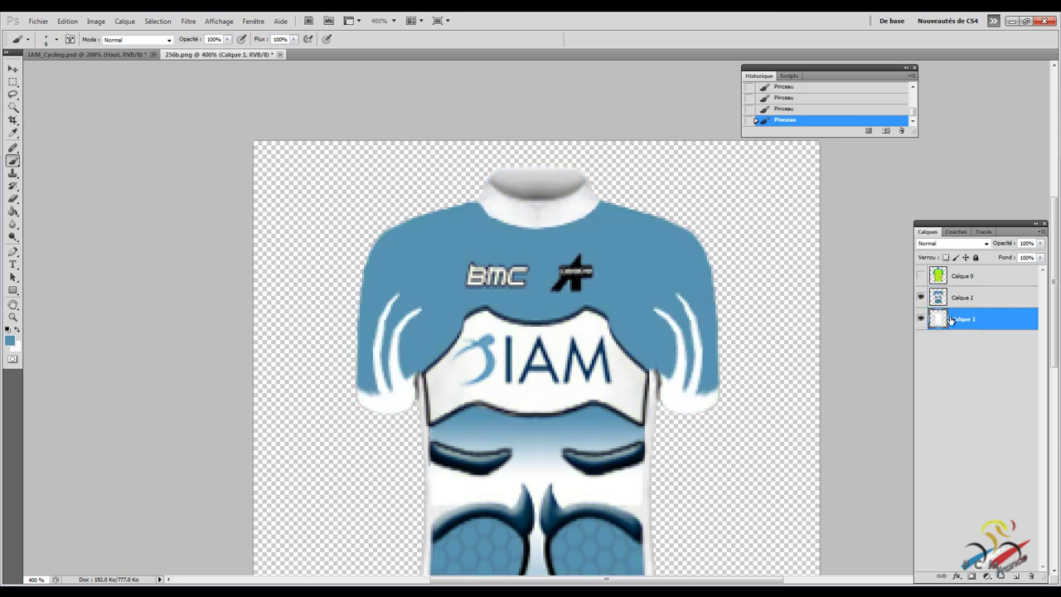
pyautogui.click(953, 242)
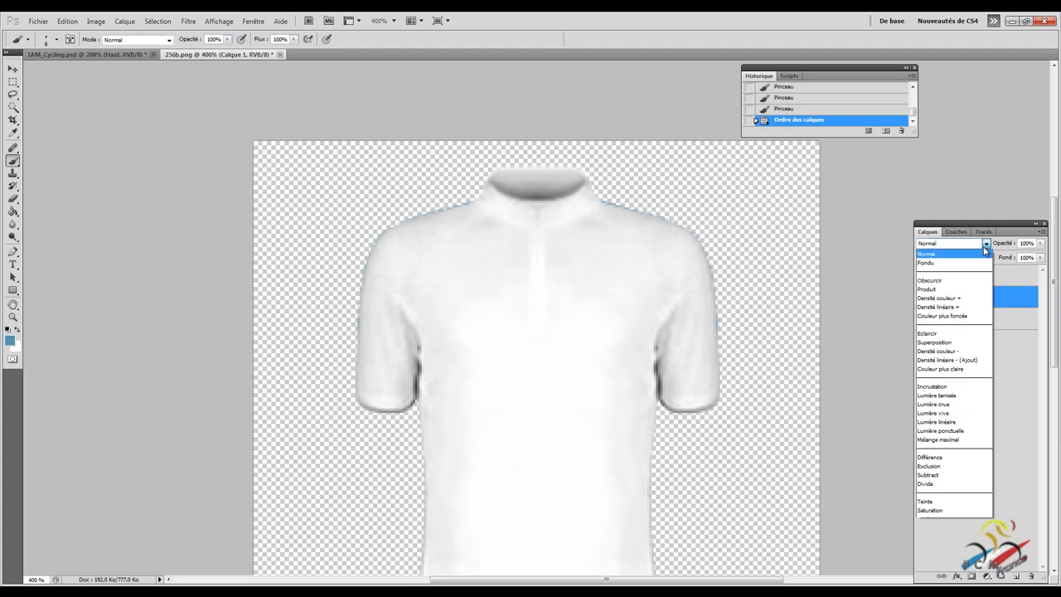
pyautogui.click(962, 282)
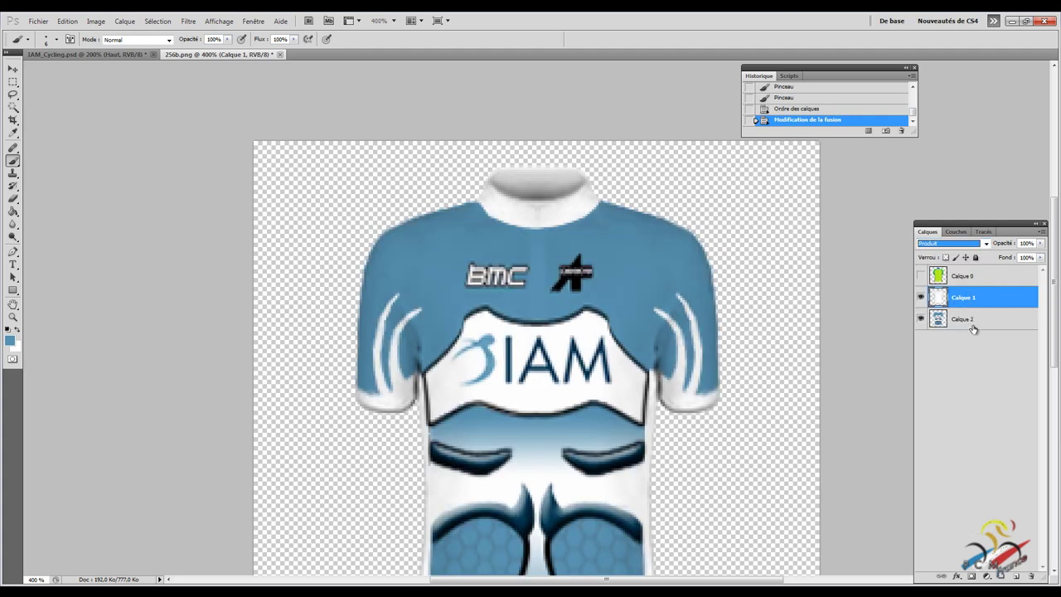
# Set the view zoom to 100%, then to 250%.
pyautogui.click(382, 20)
pyautogui.write('100')
pyautogui.press('Return')
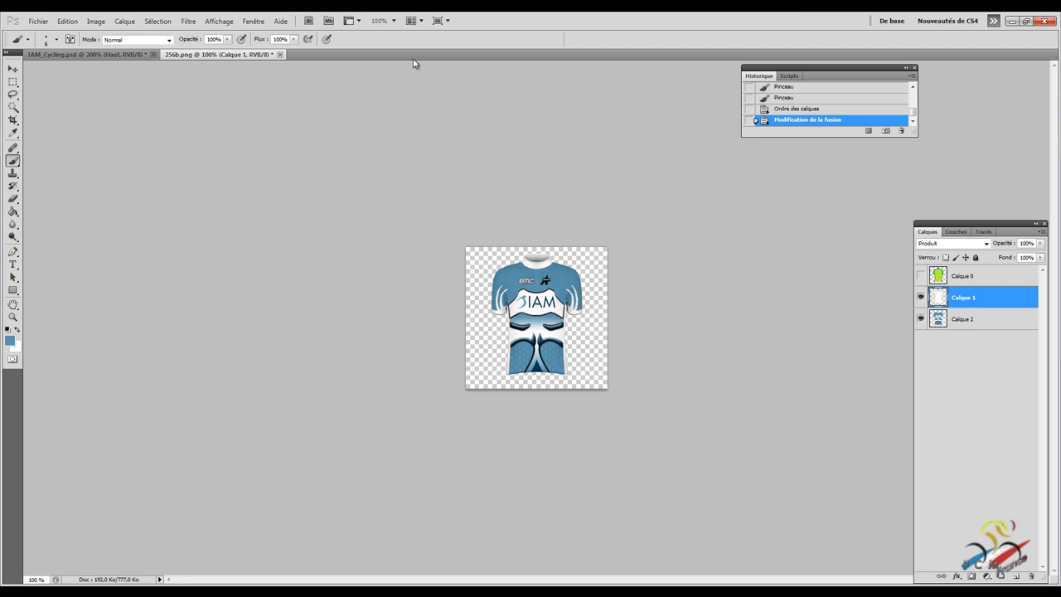
pyautogui.click(384, 22)
pyautogui.write('250')
pyautogui.press('Return')
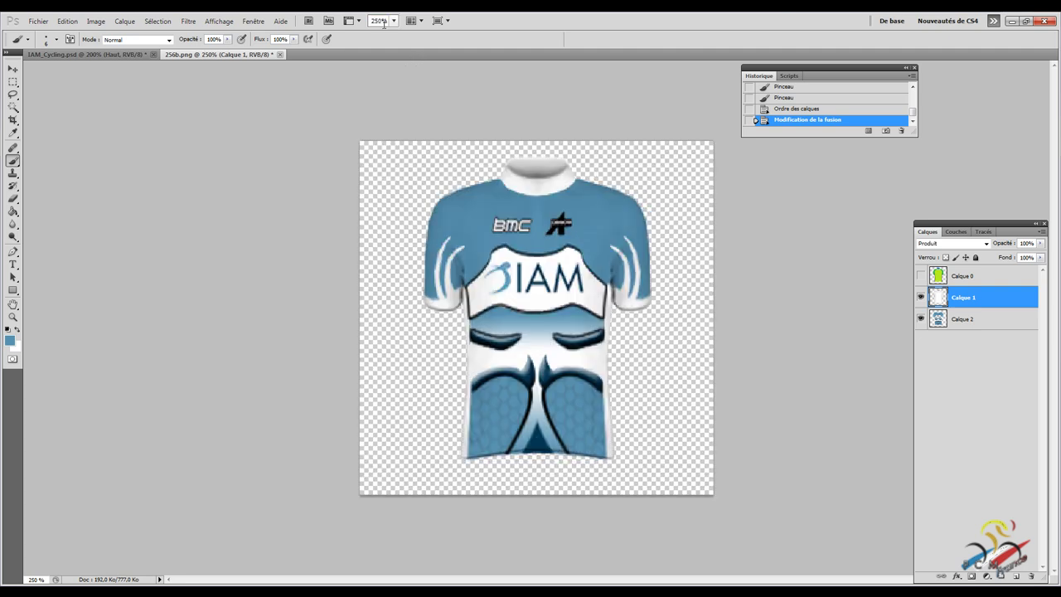